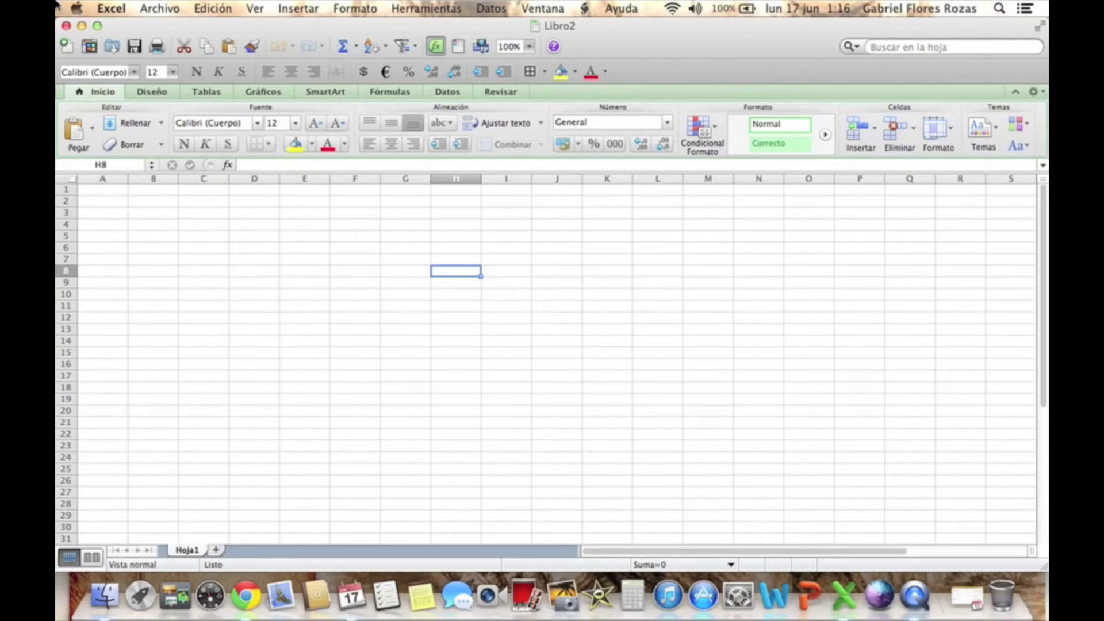
# Step: Close the empty workbook, quit Excel with Salir Excel, and relaunch it from the Dock
pyautogui.click(67, 27)
pyautogui.click(111, 8)
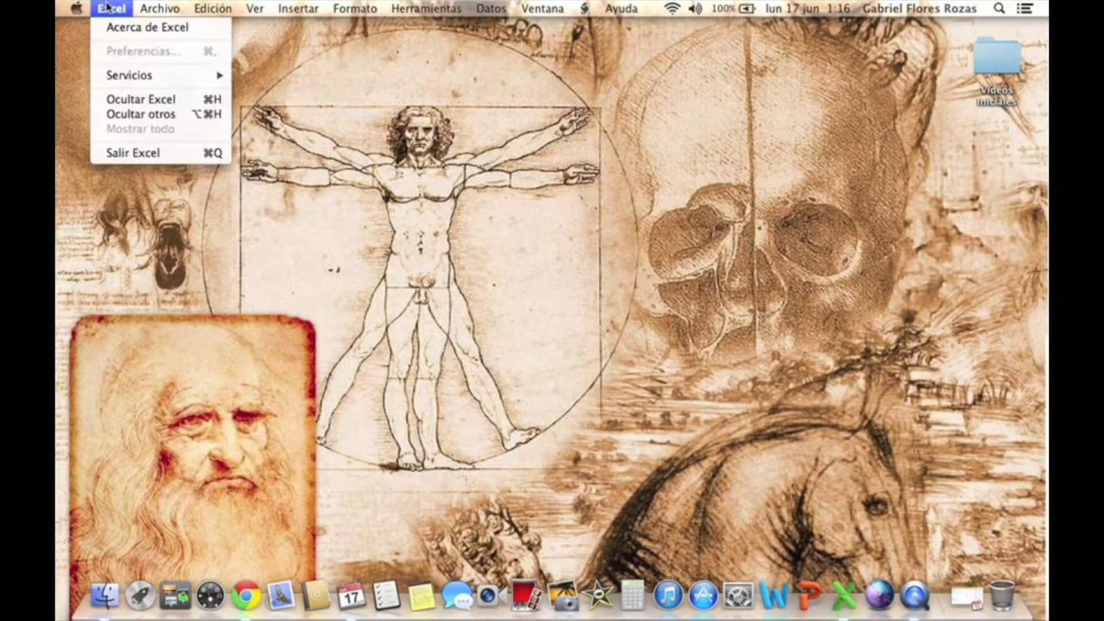
pyautogui.click(161, 153)
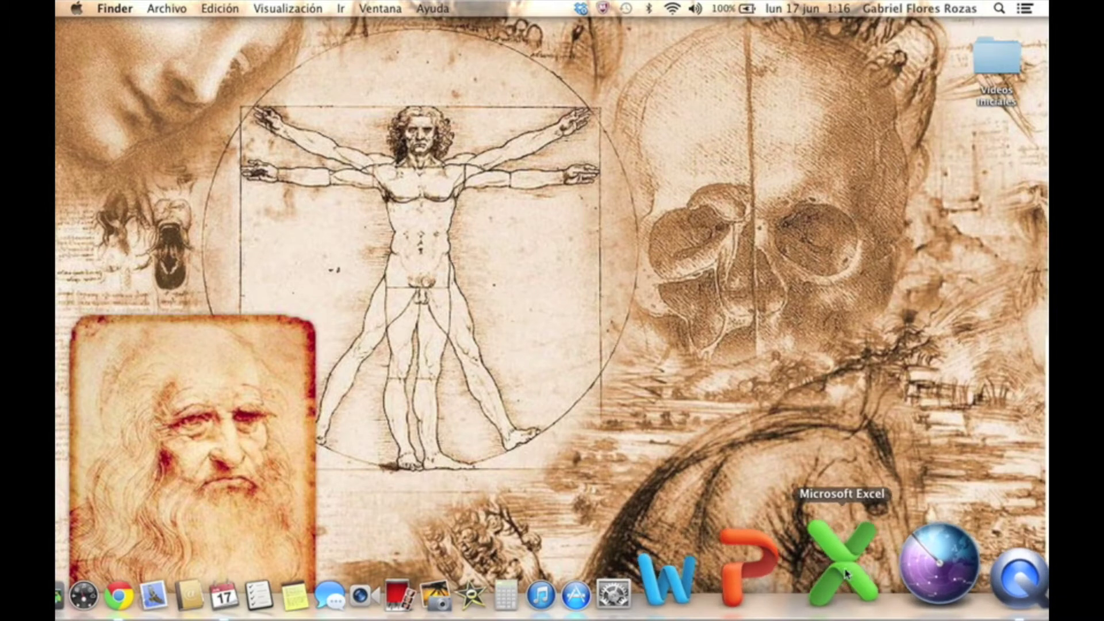
pyautogui.click(855, 596)
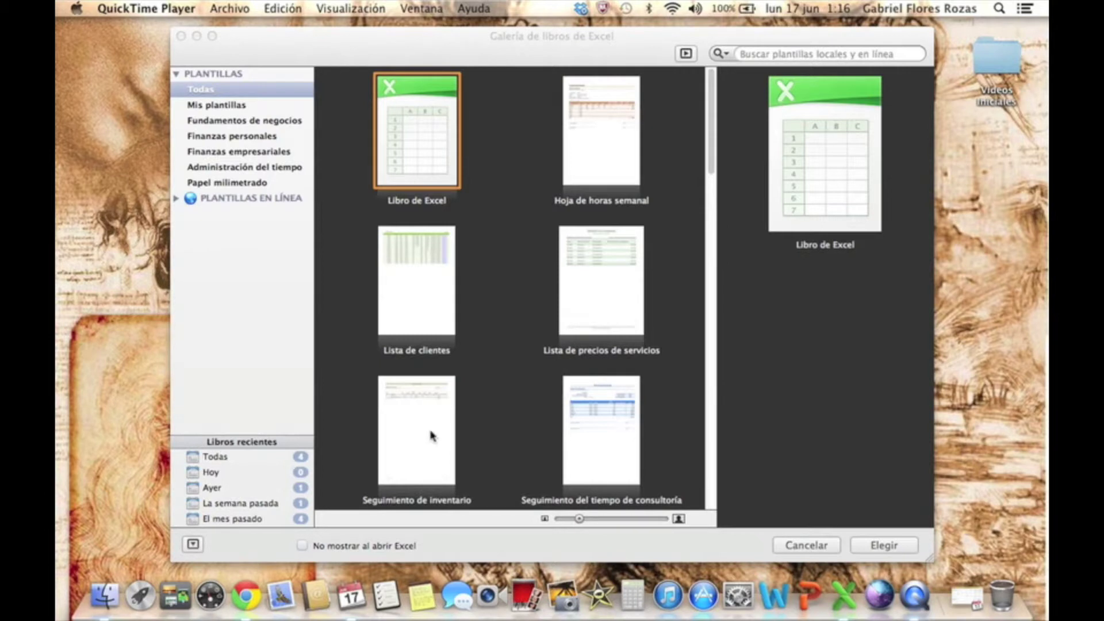
# Step: Browse the template gallery, then create Libro1 from the plain Libro de Excel template
pyautogui.scroll(-3, 434, 434)
pyautogui.scroll(-5, 434, 434)
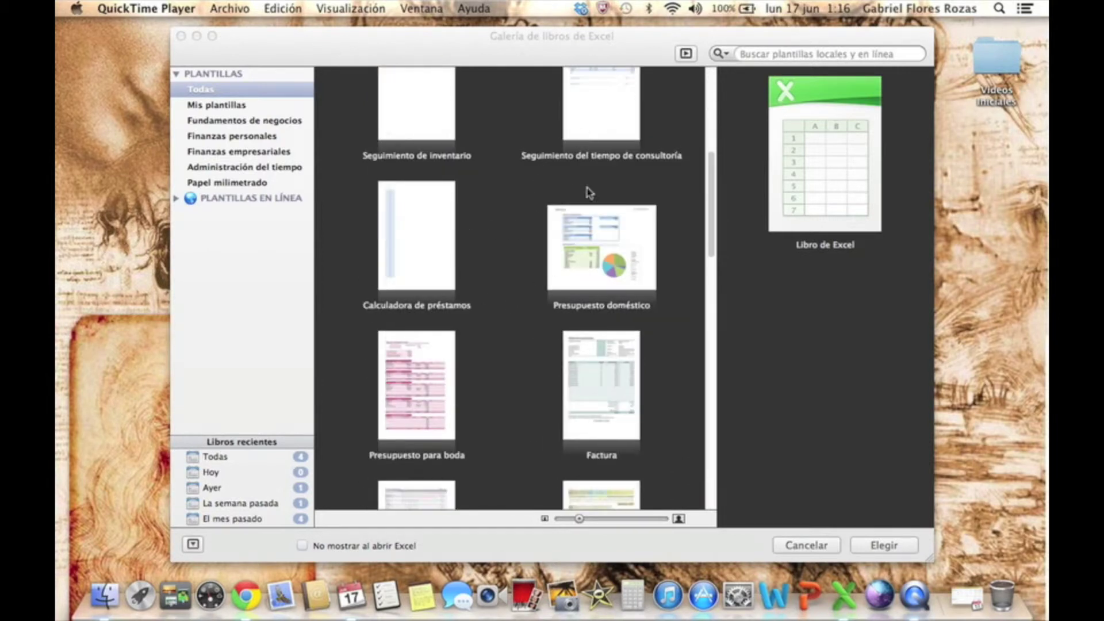
pyautogui.scroll(8, 523, 307)
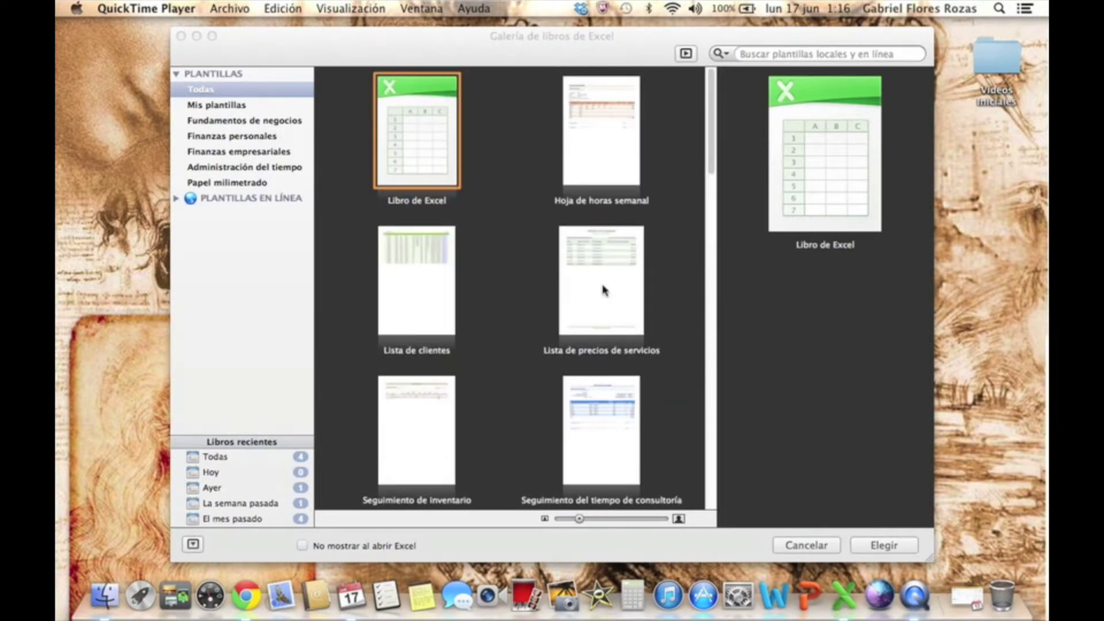
pyautogui.click(606, 286)
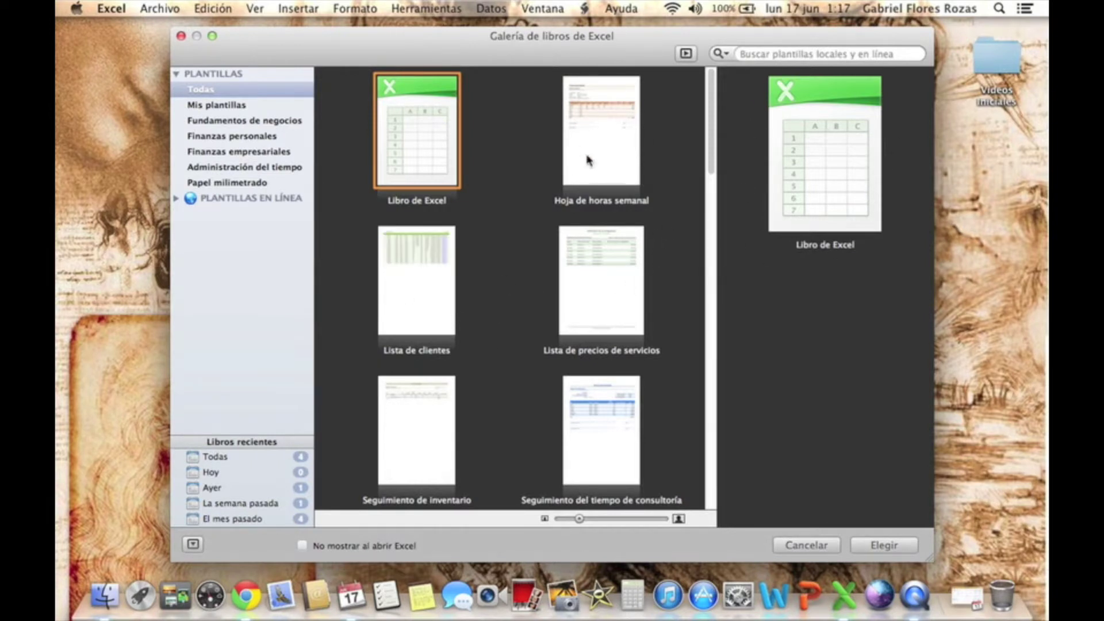
pyautogui.click(404, 291)
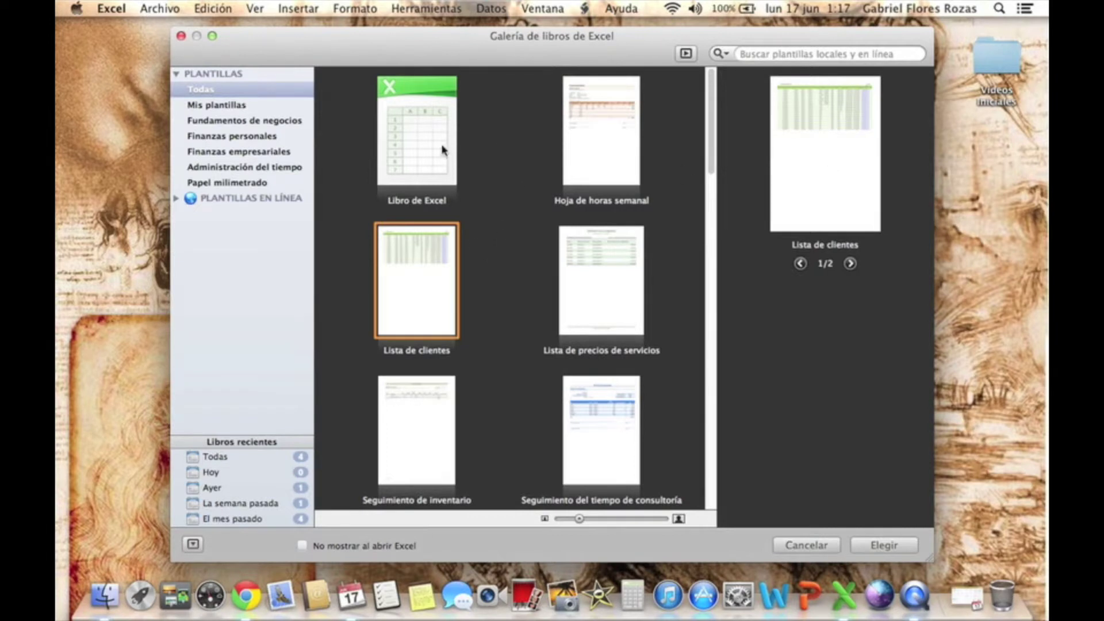
pyautogui.click(429, 129)
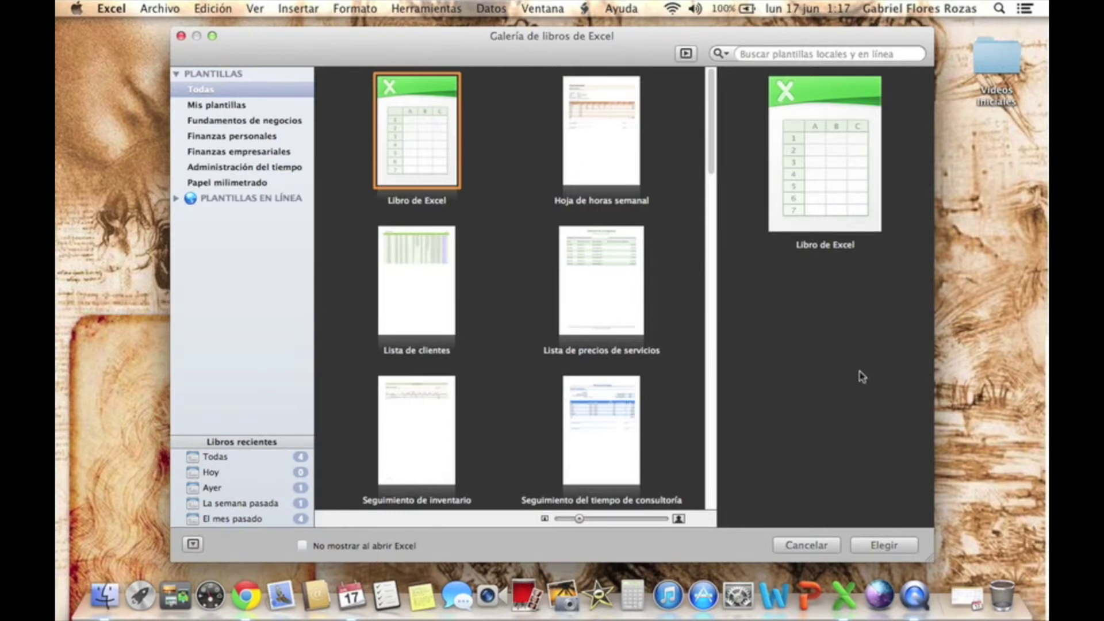
pyautogui.click(886, 547)
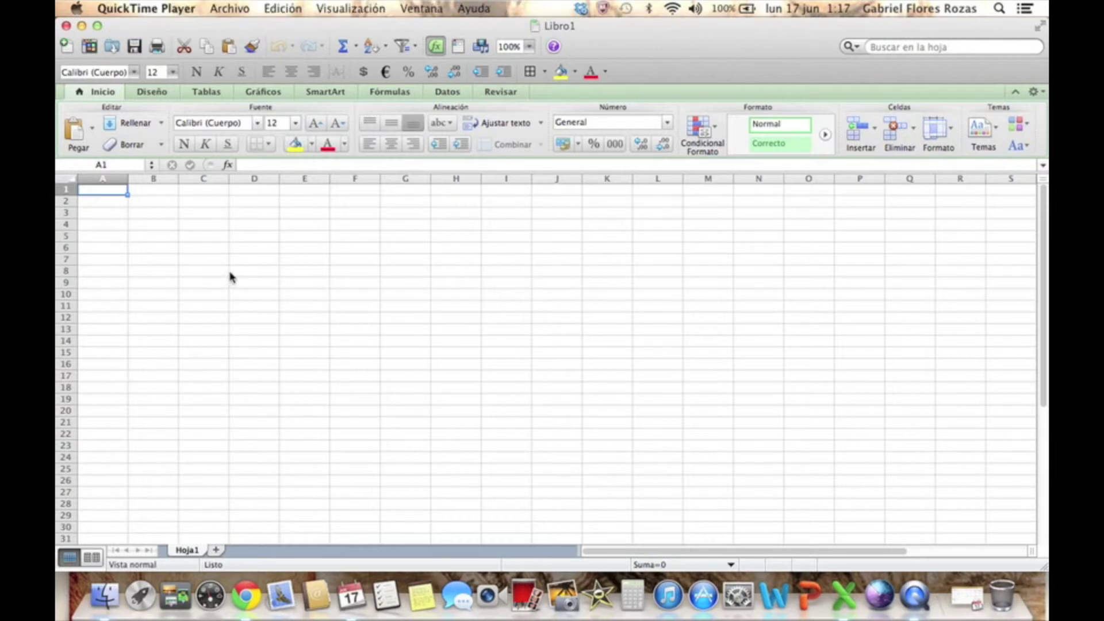
# Step: Create the blank workbook Libro2 and maximize its window
pyautogui.click(492, 29)
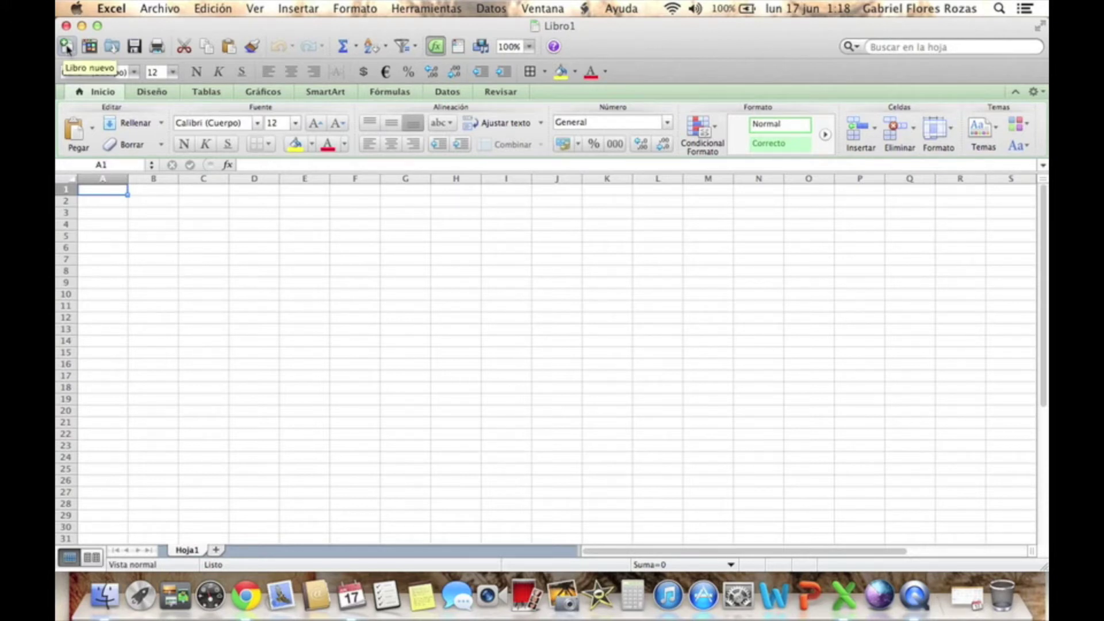
pyautogui.click(67, 46)
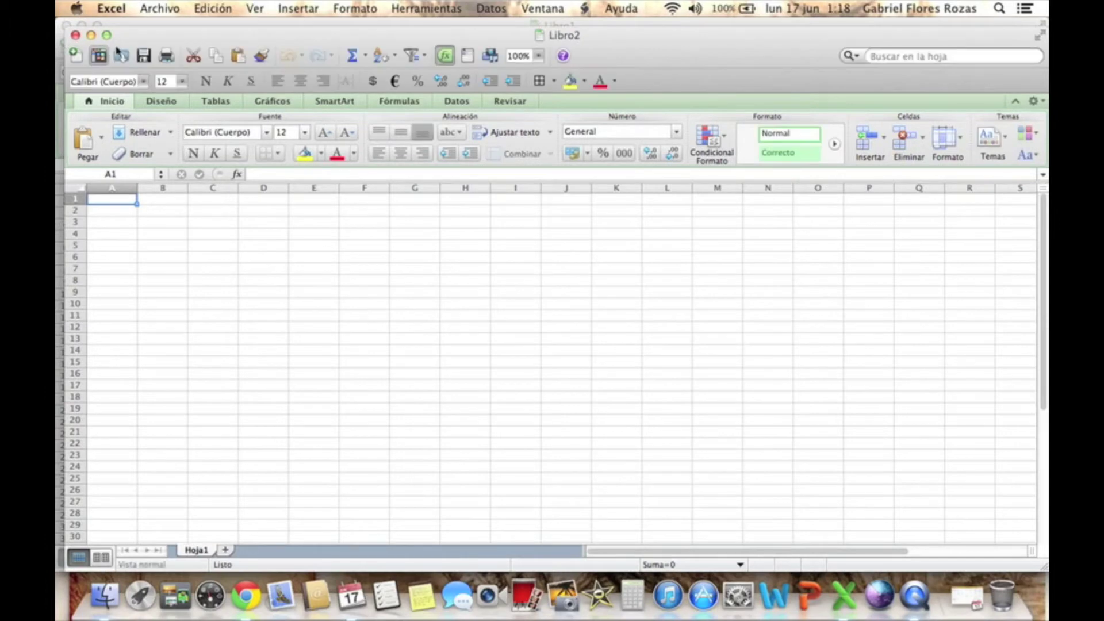
pyautogui.moveTo(288, 38); pyautogui.dragTo(328, 50)
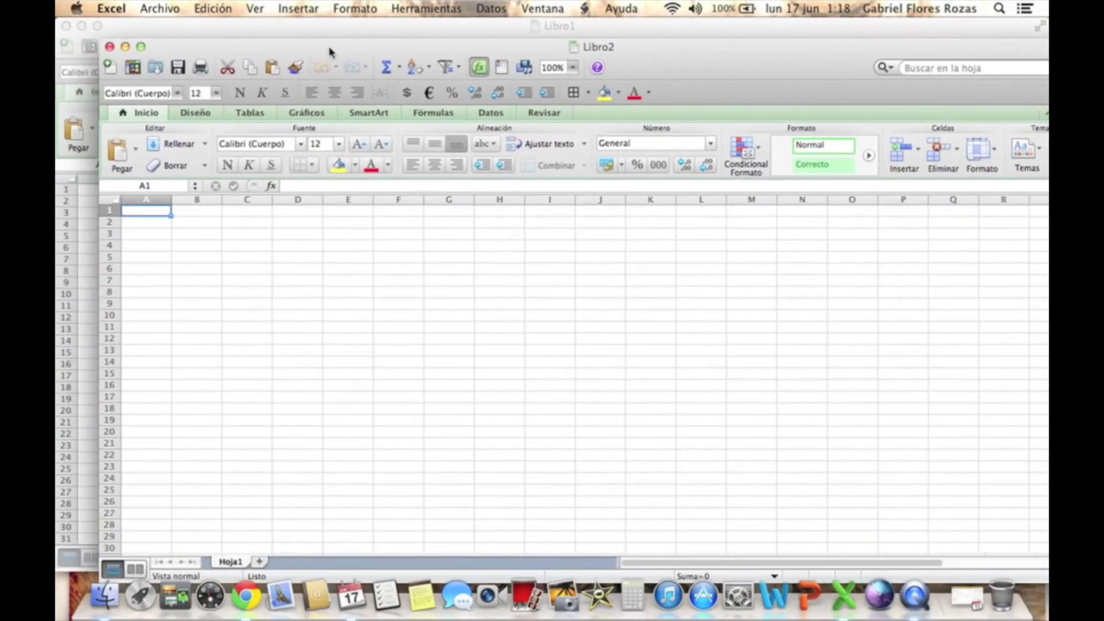
pyautogui.moveTo(629, 49)
pyautogui.mouseDown()
pyautogui.moveTo(634, 86)
pyautogui.moveTo(634, 42)
pyautogui.mouseUp()
pyautogui.doubleClick(633, 42)
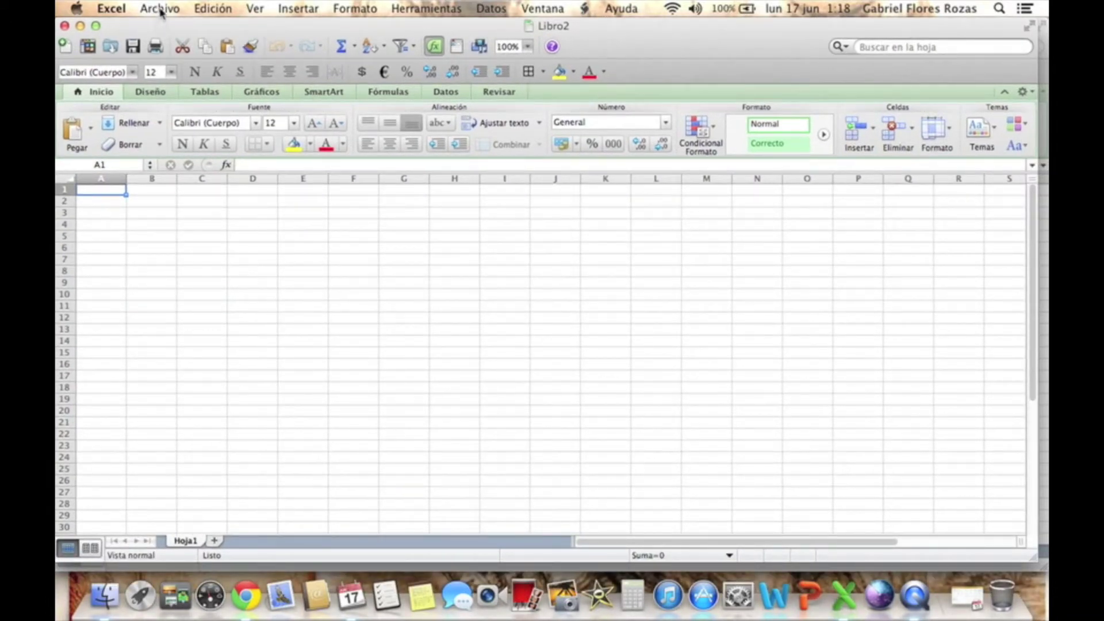
# Step: Create Libro3 with Archivo > Libro nuevo and select cell B3
pyautogui.click(162, 12)
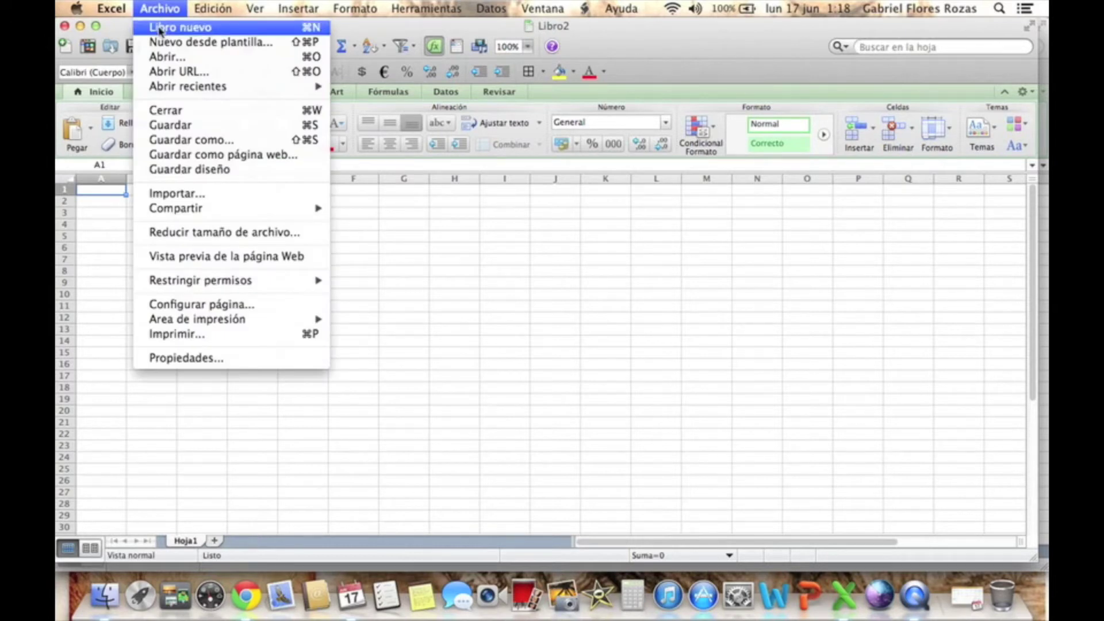
pyautogui.click(160, 30)
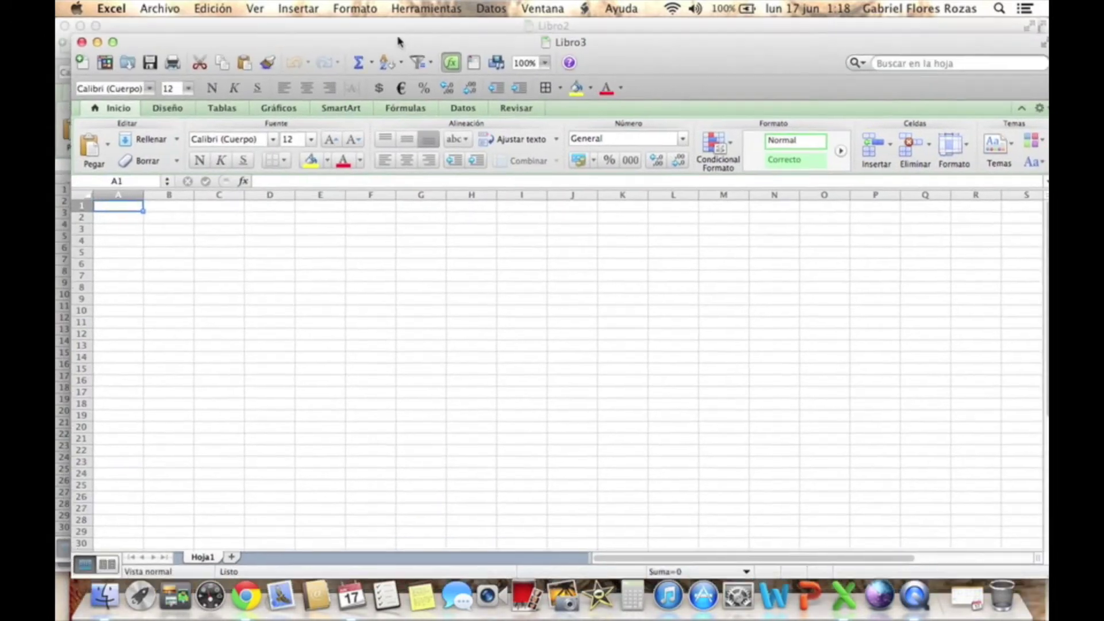
pyautogui.moveTo(393, 37); pyautogui.dragTo(383, 20)
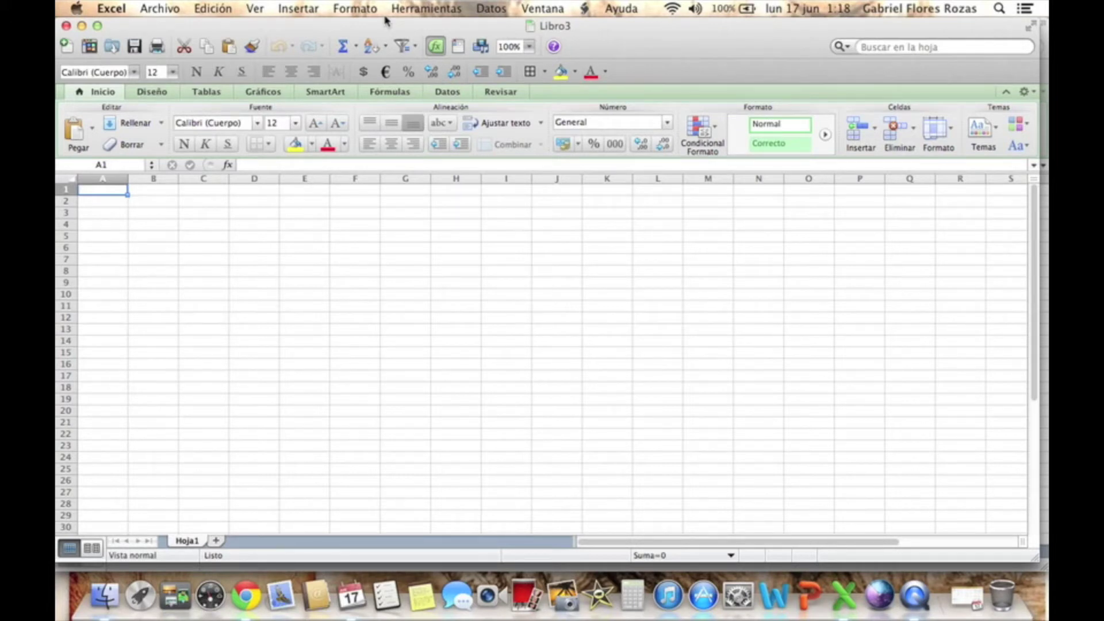
pyautogui.click(159, 214)
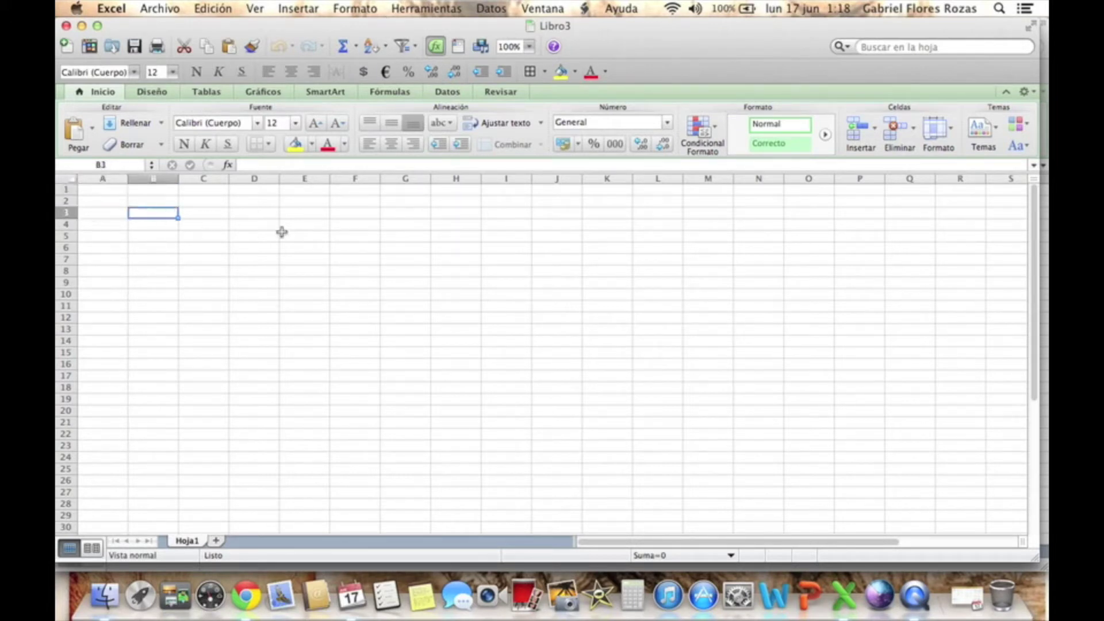
# Step: Enter headers Nombre and Sueldo in B3:C3 and names A, B, C in B4:B6
pyautogui.write('Nombre')
pyautogui.press('Tab')
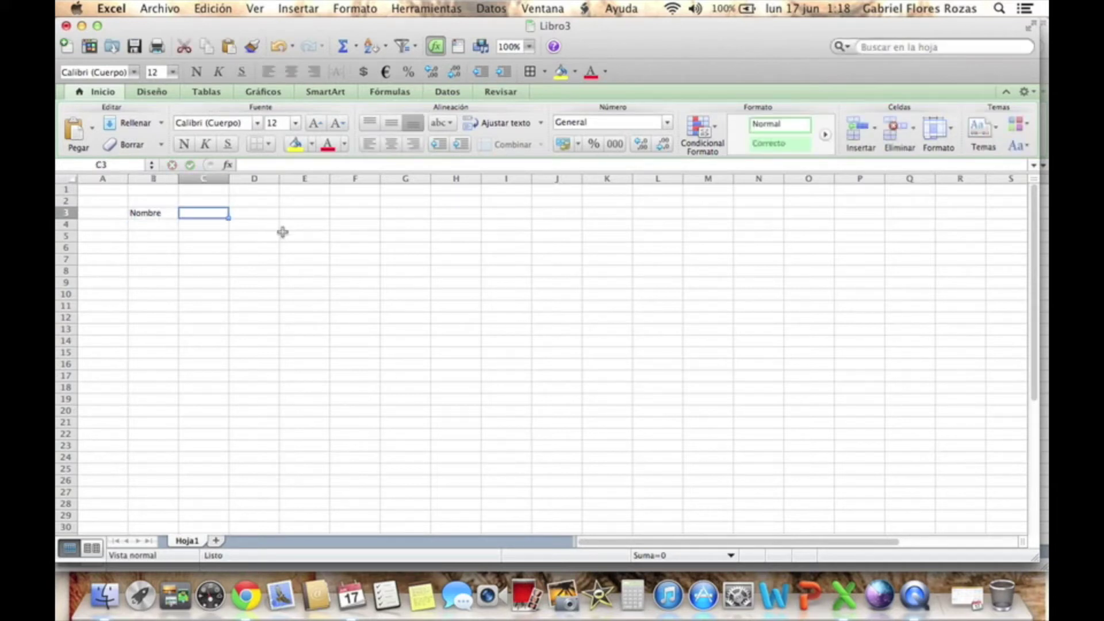
pyautogui.write('Sueldo')
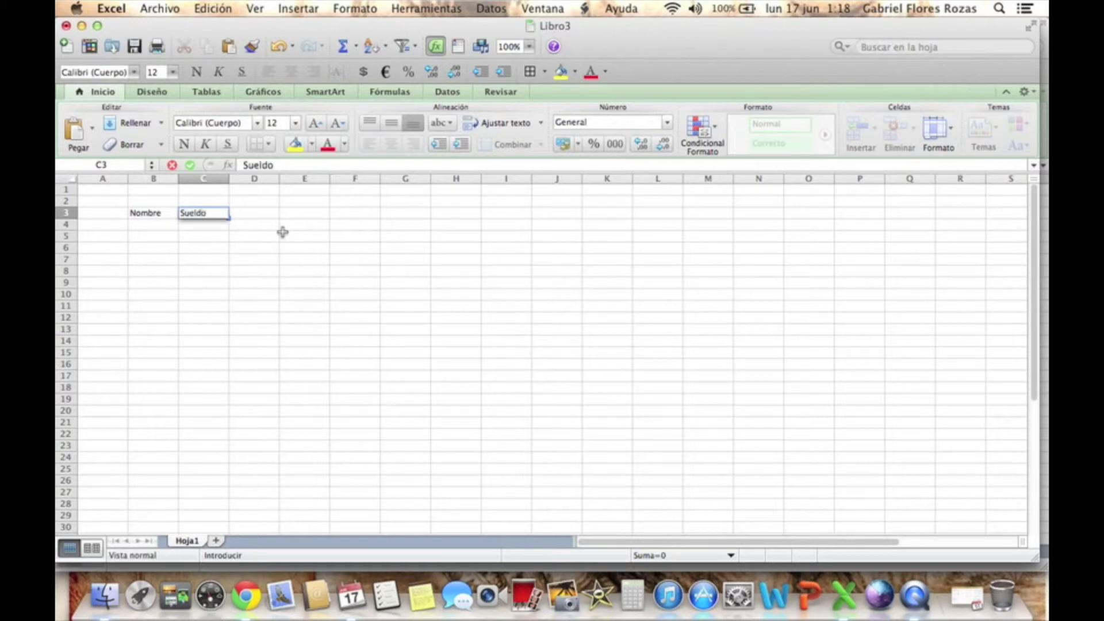
pyautogui.press('Return')
pyautogui.press('Left')
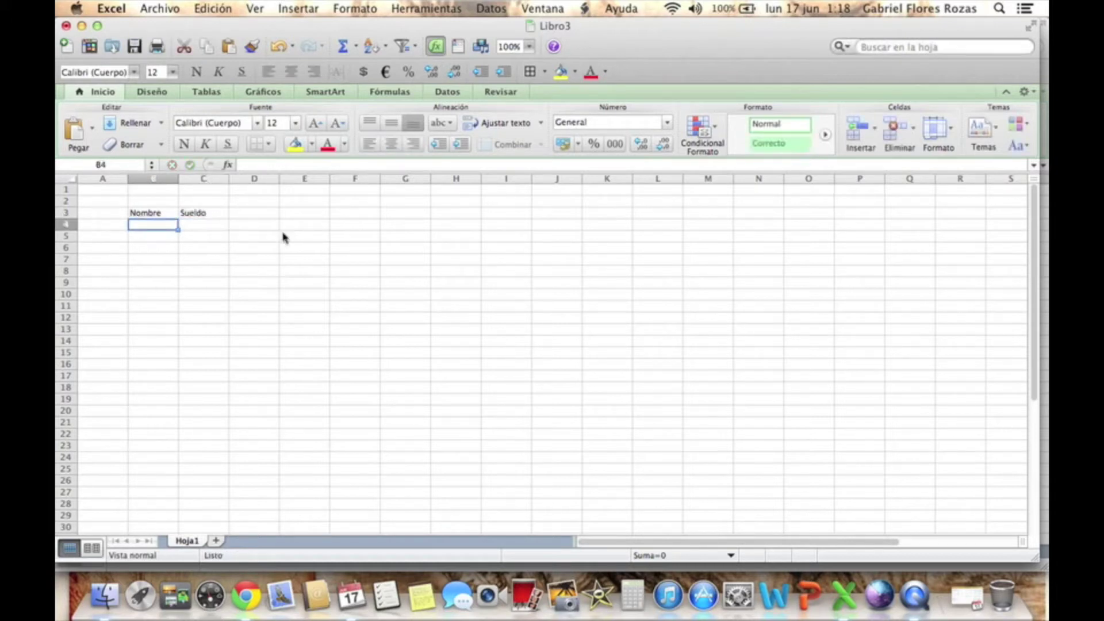
pyautogui.write('A')
pyautogui.press('Return')
pyautogui.write('B')
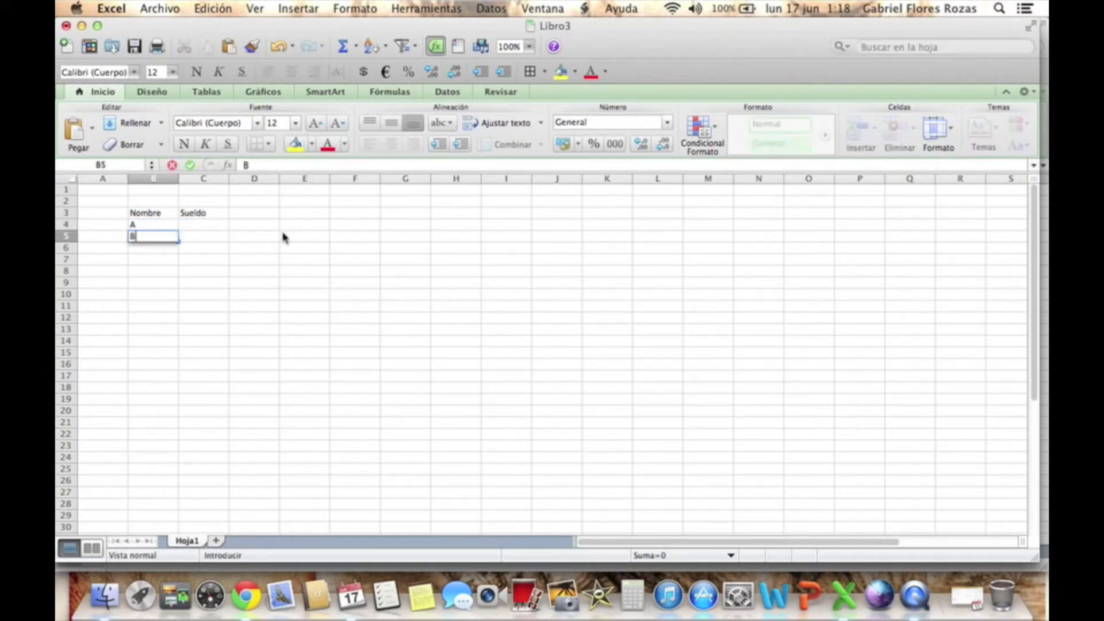
pyautogui.press('Return')
pyautogui.write('C')
pyautogui.press('Tab')
pyautogui.press('Up')
pyautogui.press('Up')
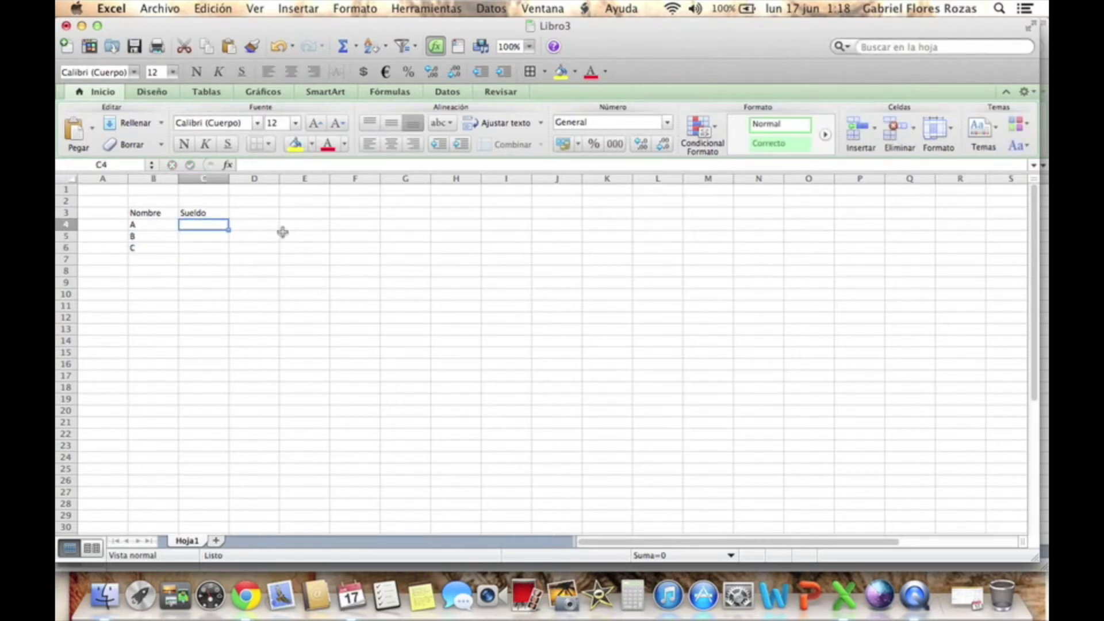
# Step: Enter salaries 500000, 340000 and 1300000 in C4:C6
pyautogui.write('5')
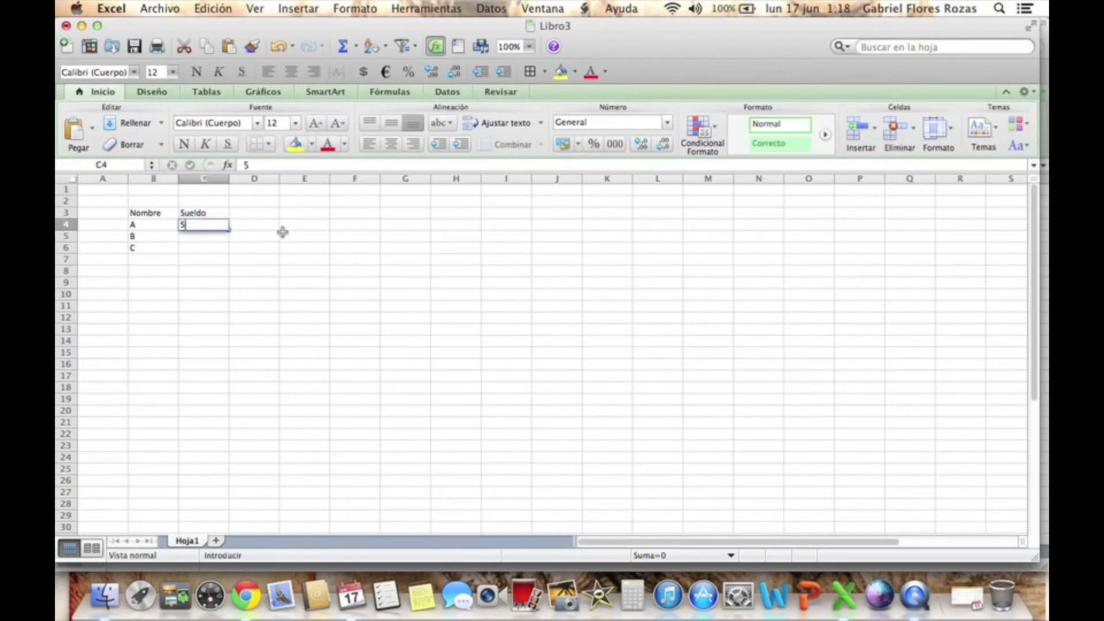
pyautogui.write('00000')
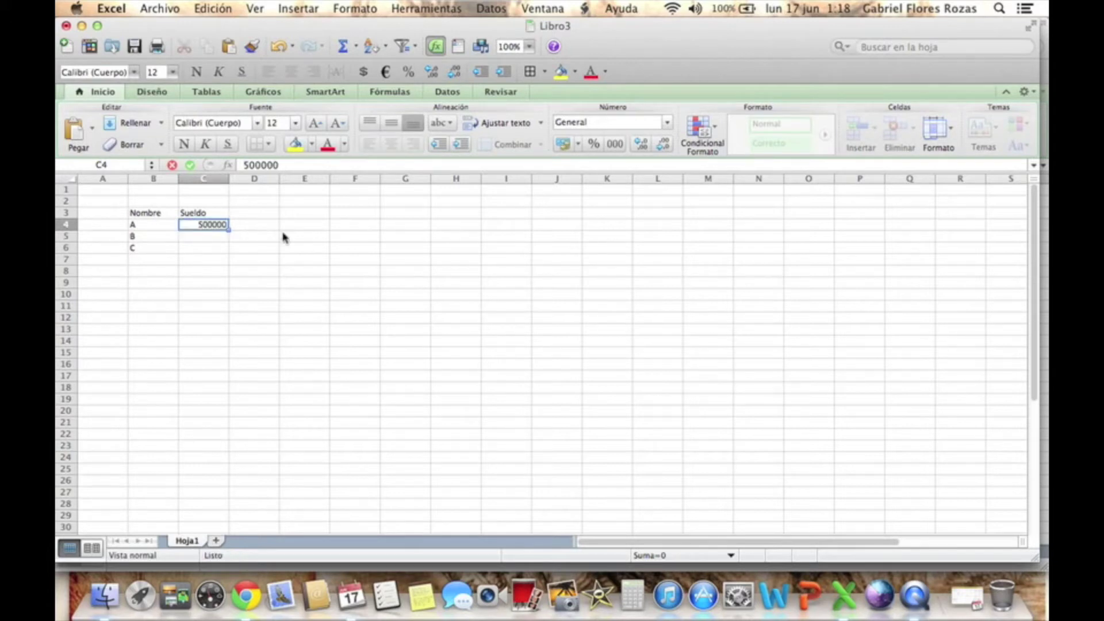
pyautogui.press('Return')
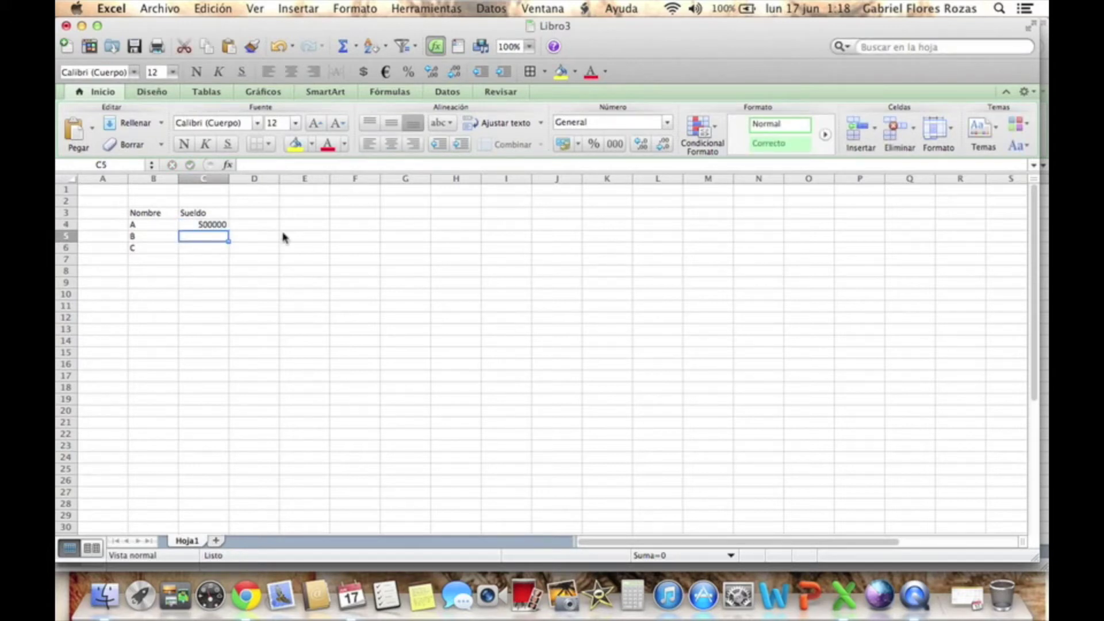
pyautogui.write('340000')
pyautogui.press('Return')
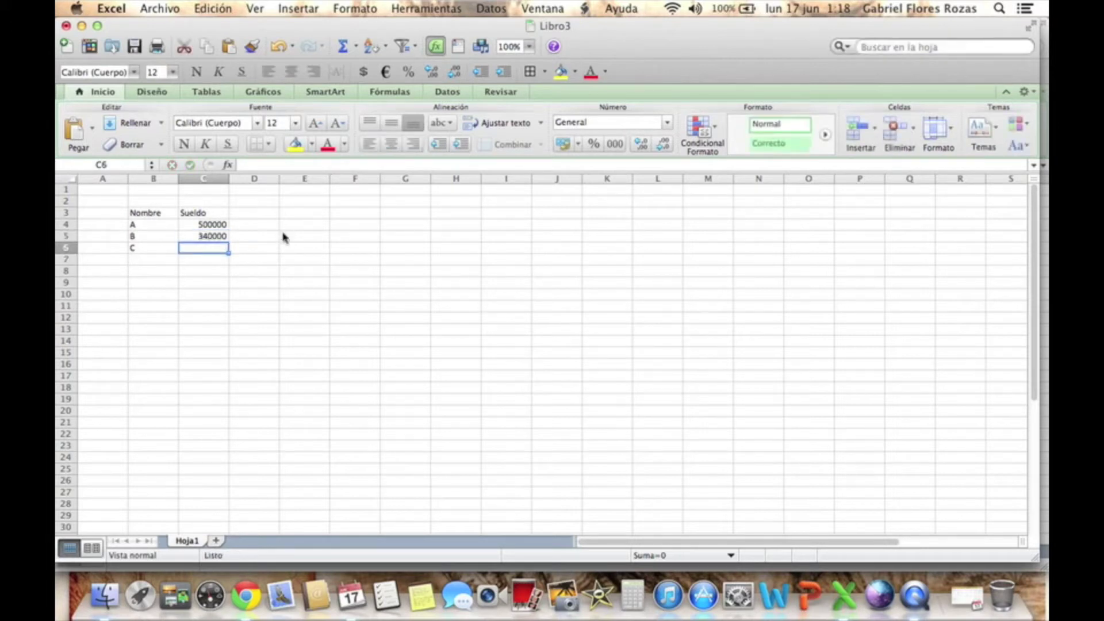
pyautogui.write('1300000')
pyautogui.press('Return')
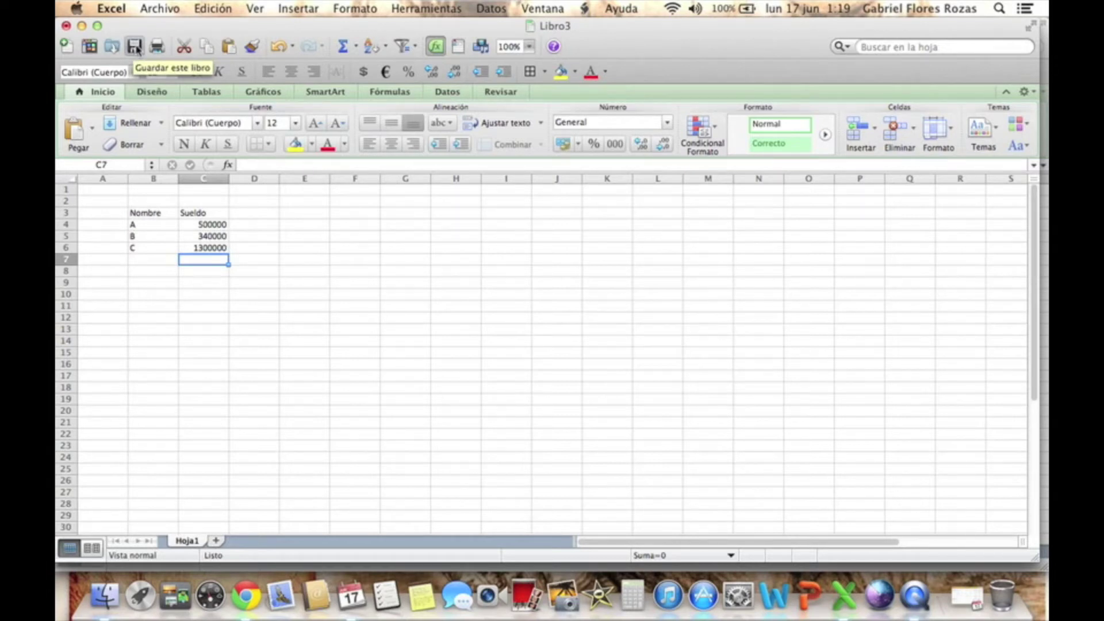
# Step: Start Guardar como, enter the file name Test, and expand the save dialog
pyautogui.click(160, 12)
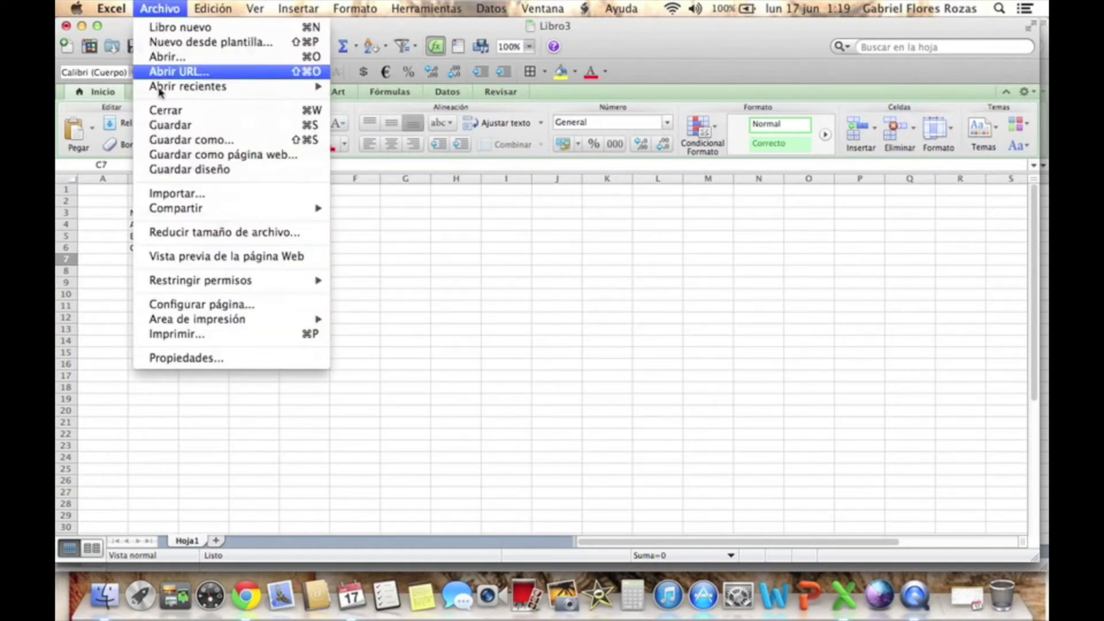
pyautogui.click(219, 141)
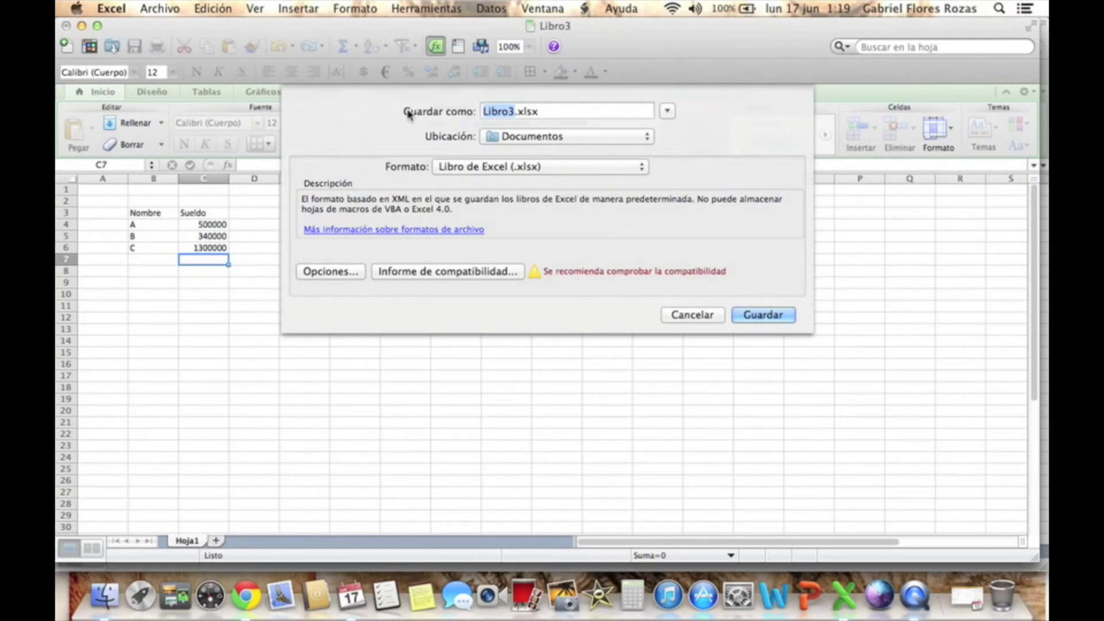
pyautogui.write('Test')
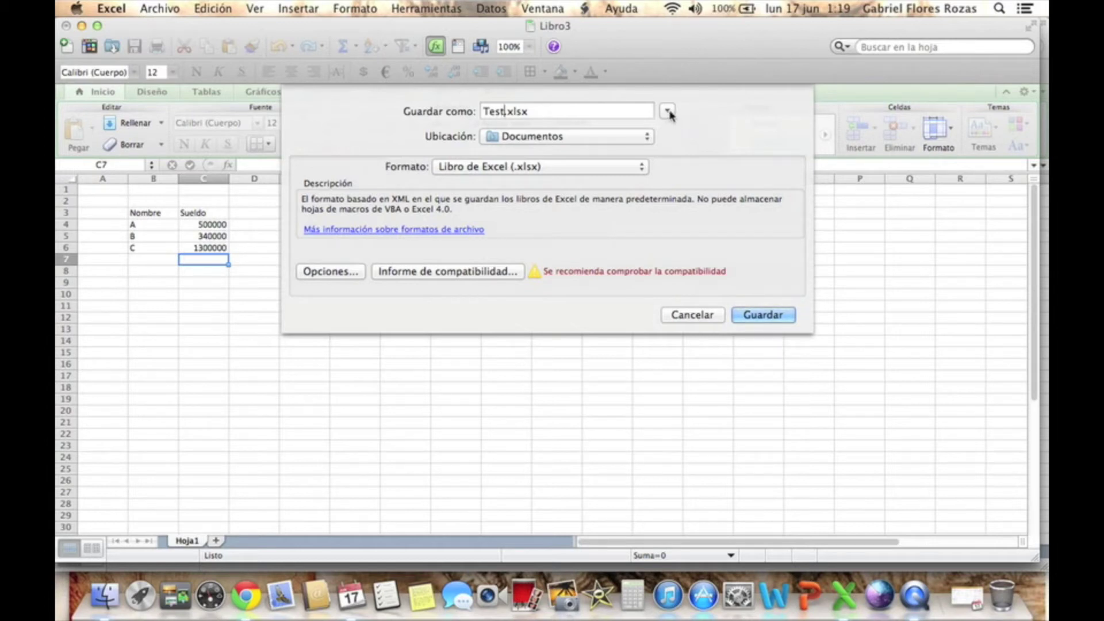
pyautogui.click(668, 112)
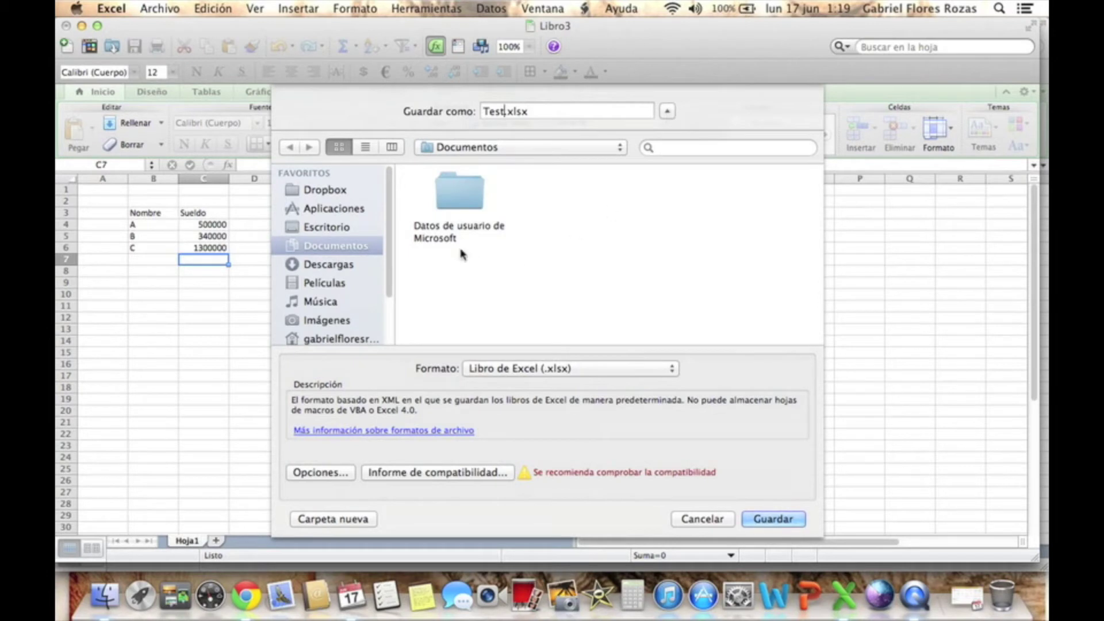
# Step: Save Test.xlsx to Escritorio in Libro de Excel (.xlsx) format and minimize its window
pyautogui.click(310, 227)
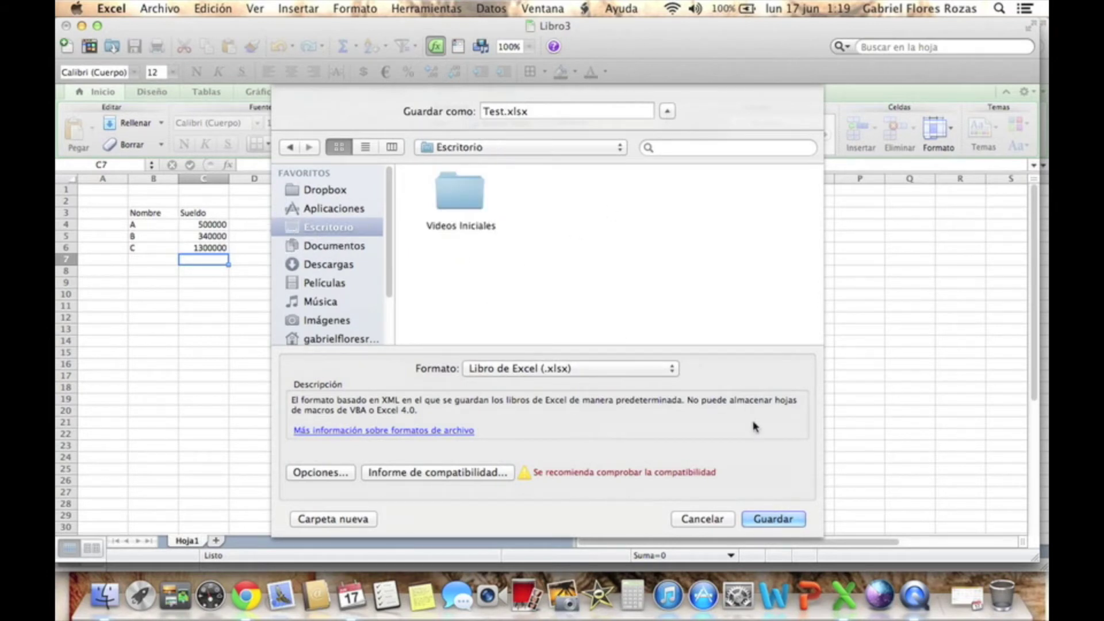
pyautogui.press('super+Tab')
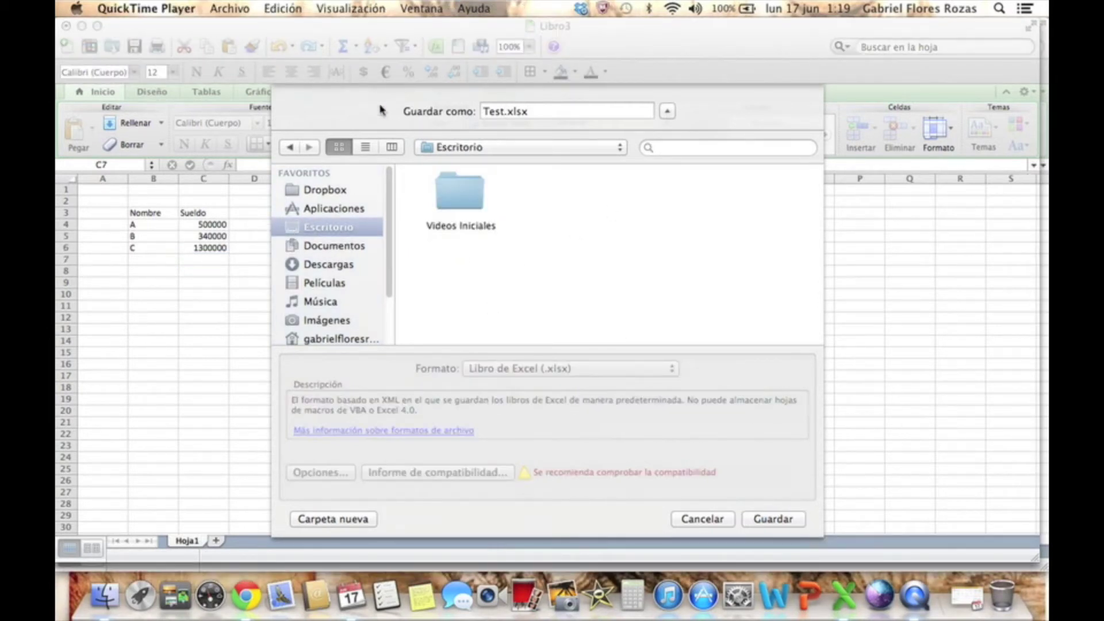
pyautogui.click(360, 107)
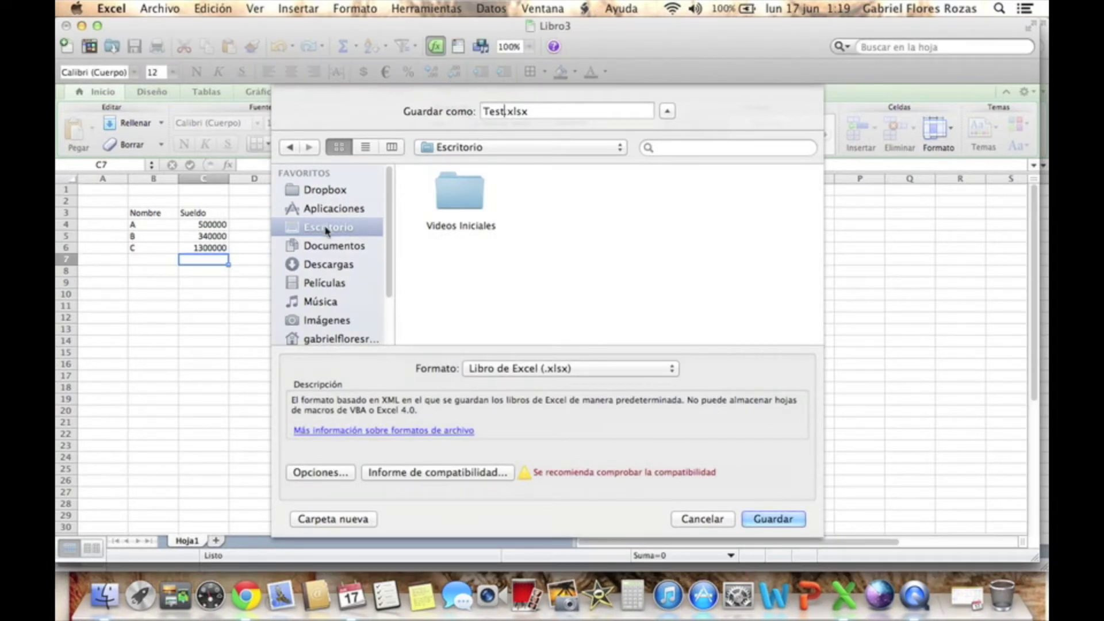
pyautogui.click(657, 369)
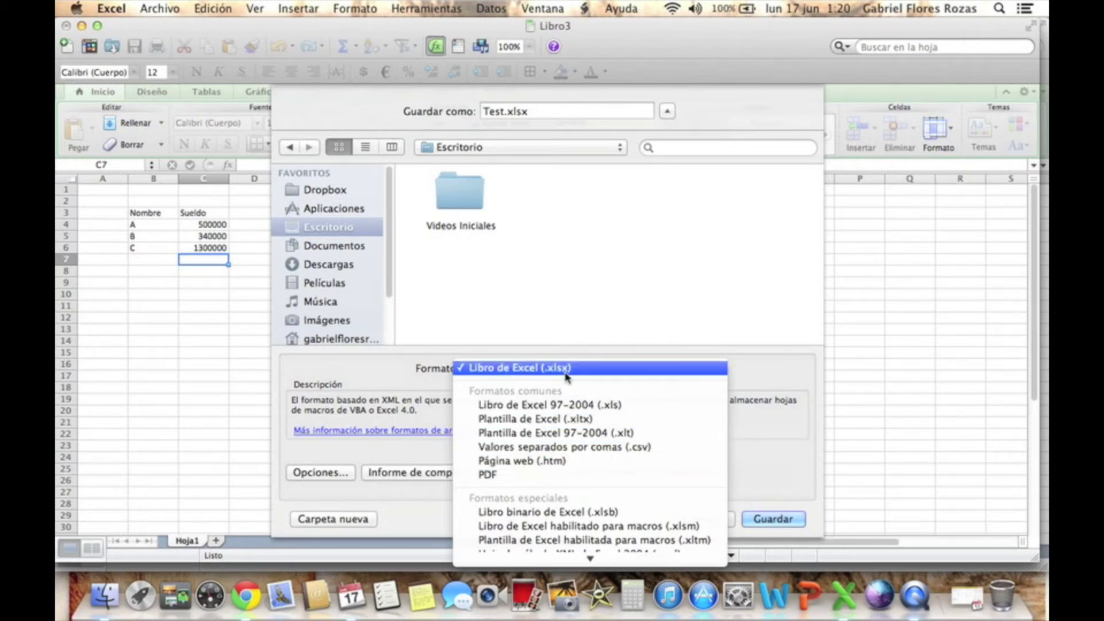
pyautogui.click(758, 370)
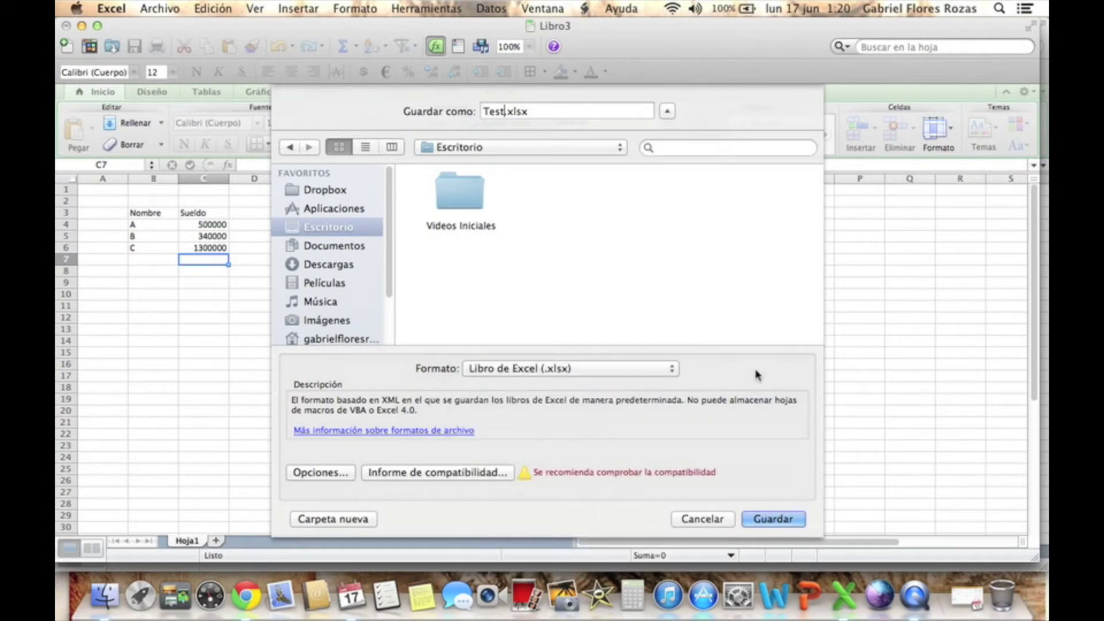
pyautogui.click(772, 519)
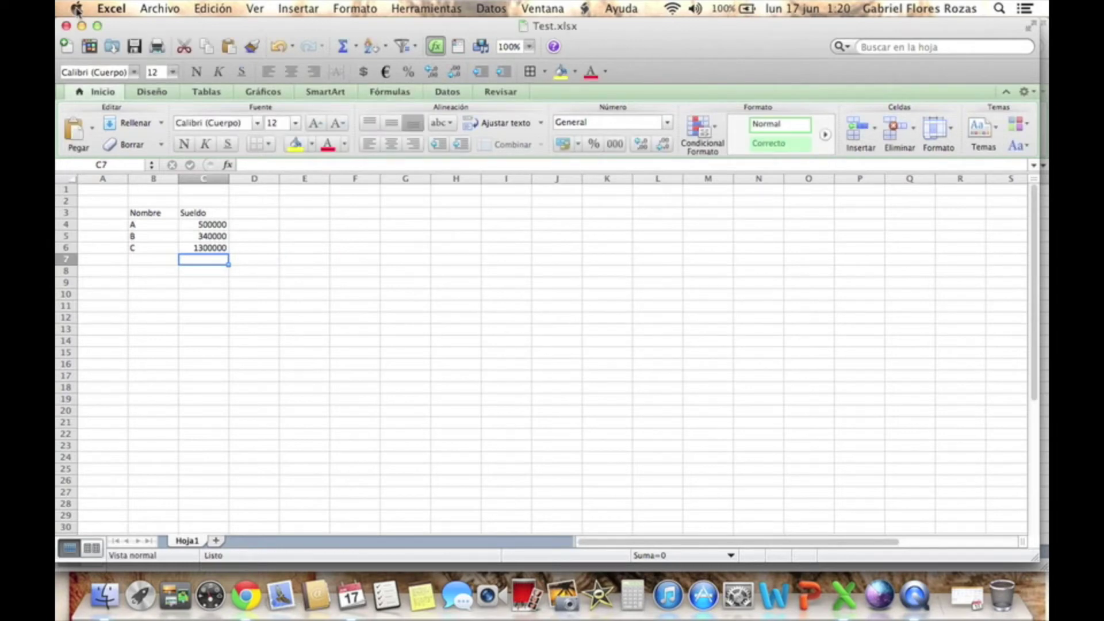
pyautogui.click(82, 25)
# Step: Minimize Libro2 and Libro1, and move the Test.xlsx desktop icon to the top row
pyautogui.click(82, 26)
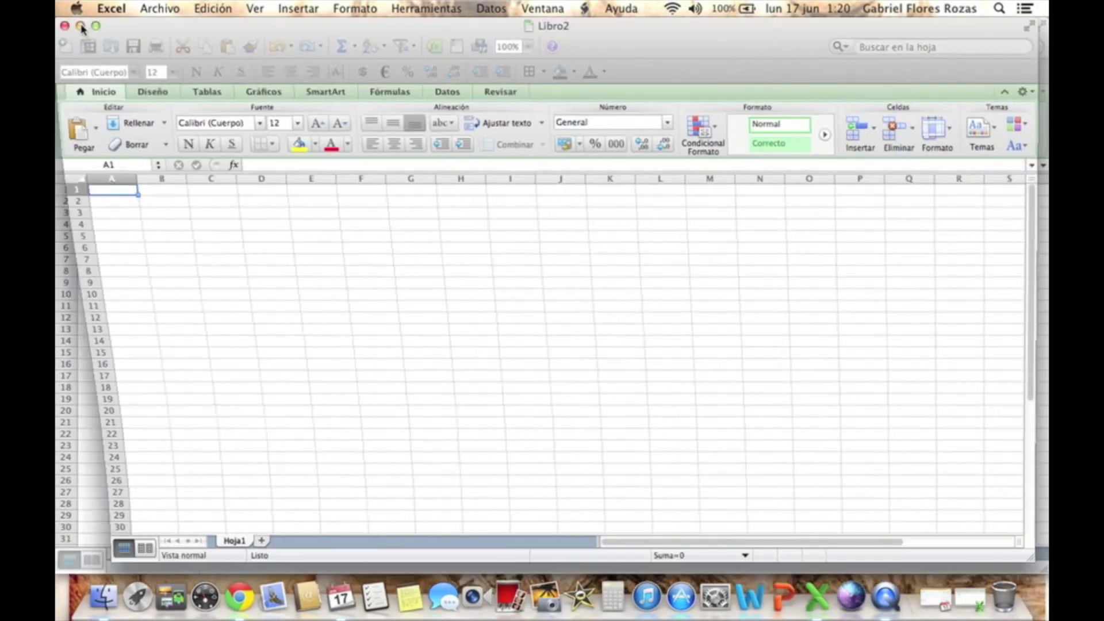
pyautogui.click(81, 26)
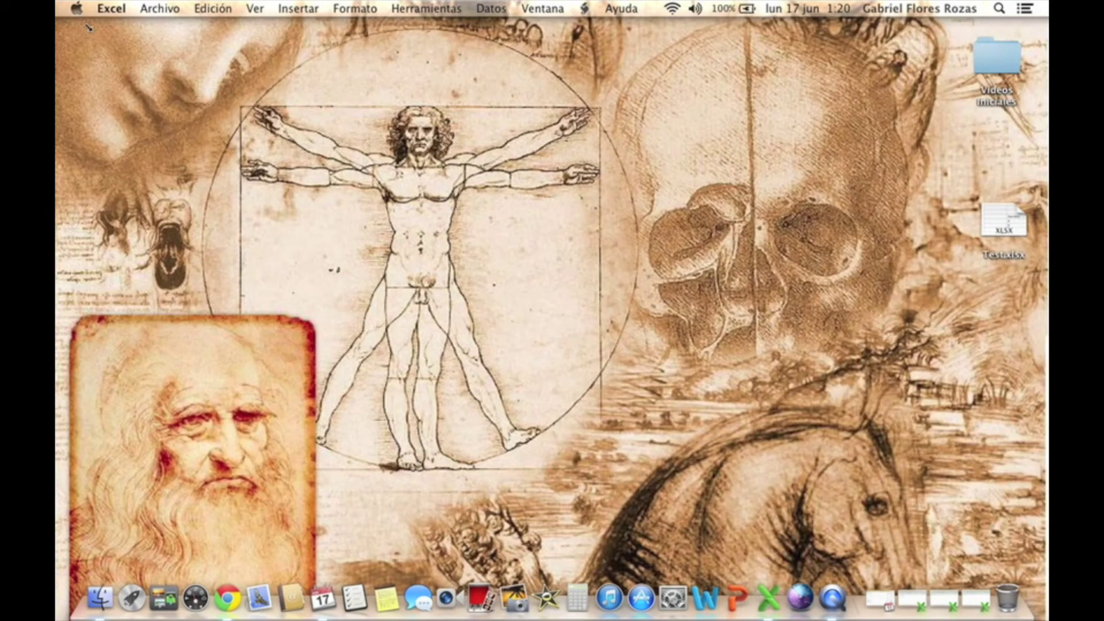
pyautogui.click(1006, 219)
pyautogui.moveTo(1005, 220); pyautogui.dragTo(903, 56)
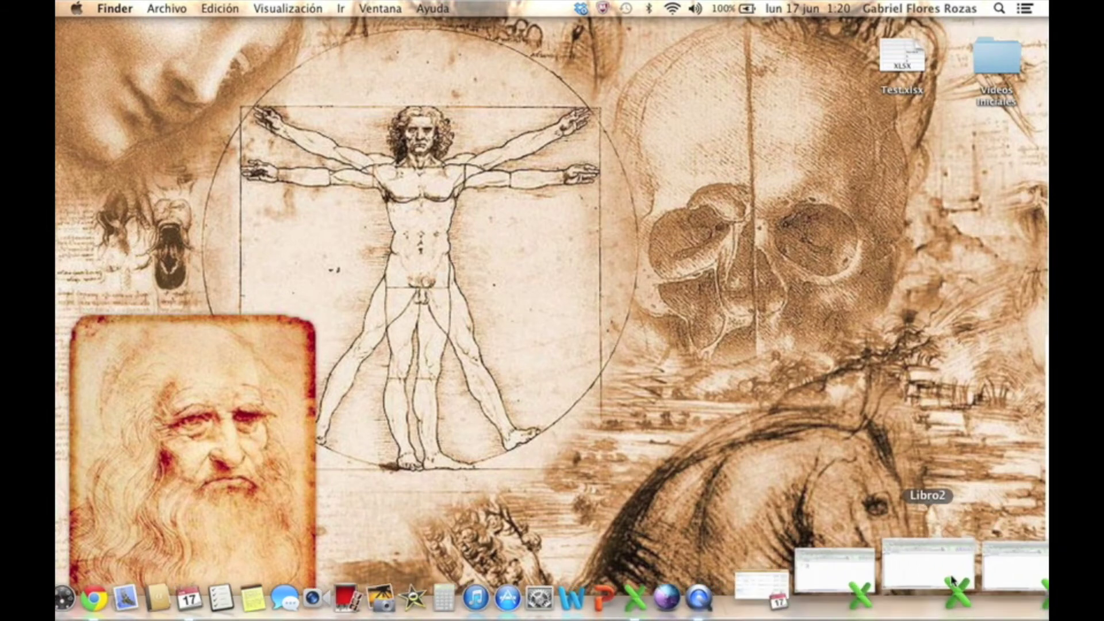
# Step: Restore Test.xlsx from the Dock, close it, and restore Libro1
pyautogui.click(904, 573)
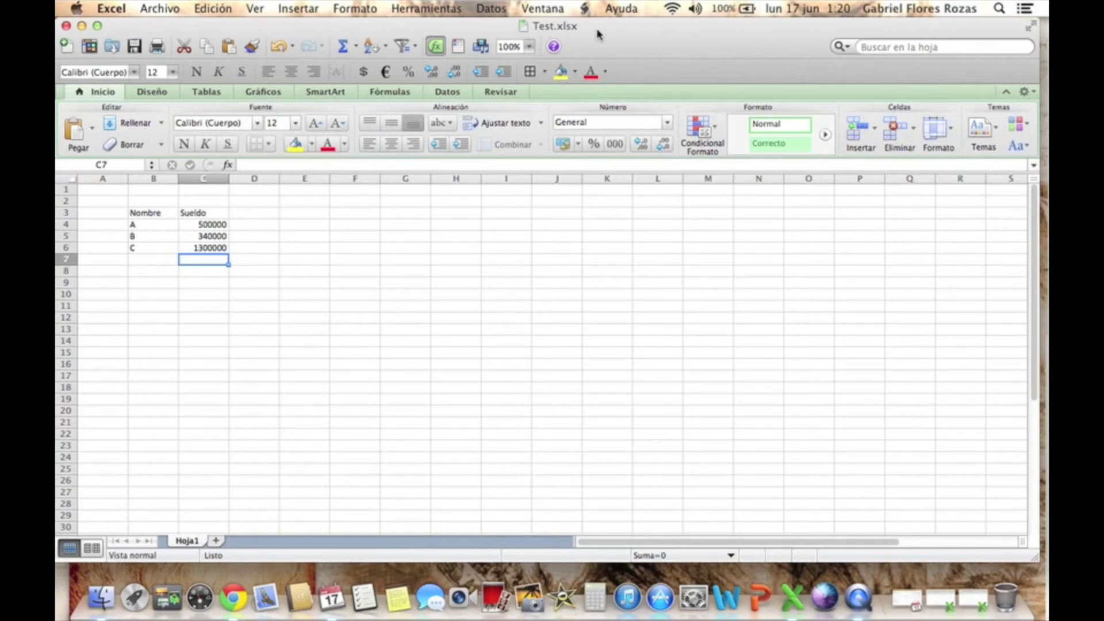
pyautogui.click(66, 26)
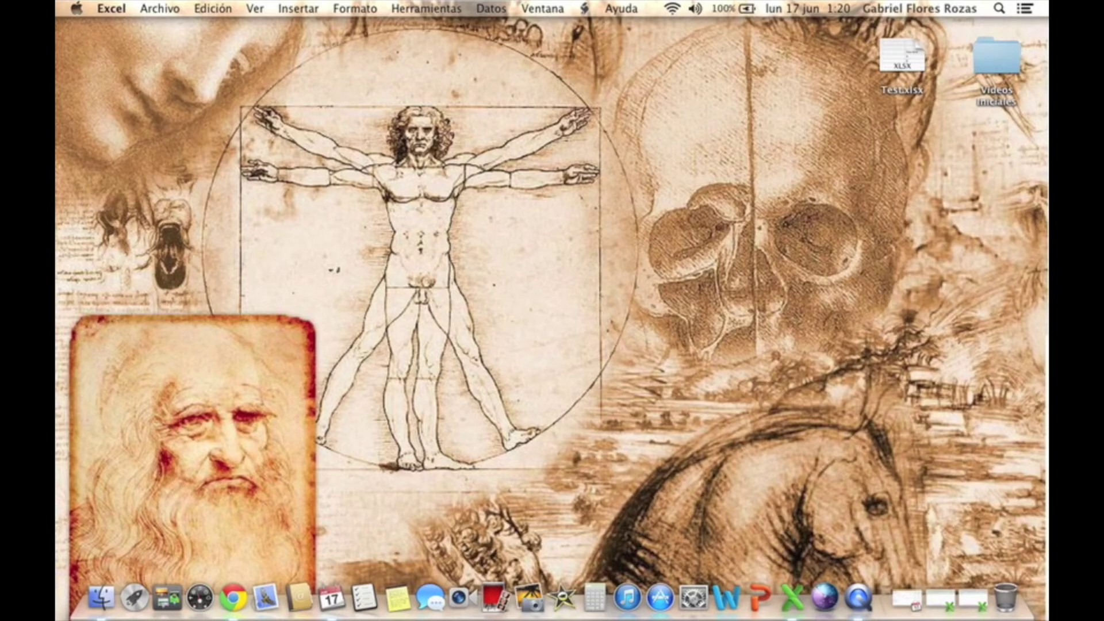
pyautogui.click(940, 598)
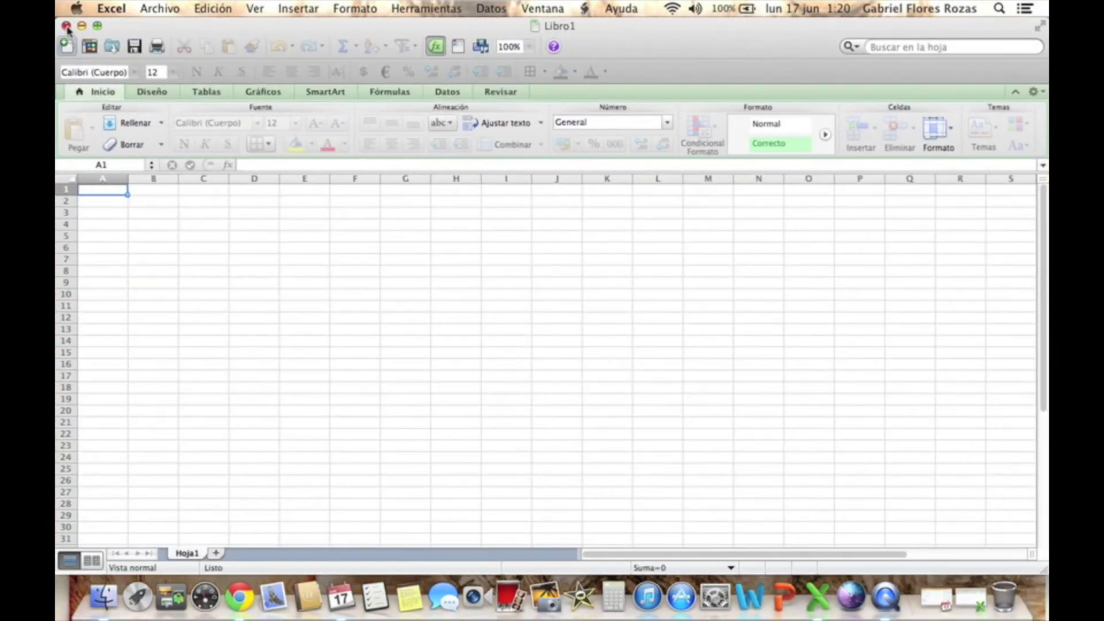
# Step: Close the blank Libro1 and Libro2 workbooks, then reopen Excel's workbook gallery from the Dock
pyautogui.click(66, 26)
pyautogui.click(920, 598)
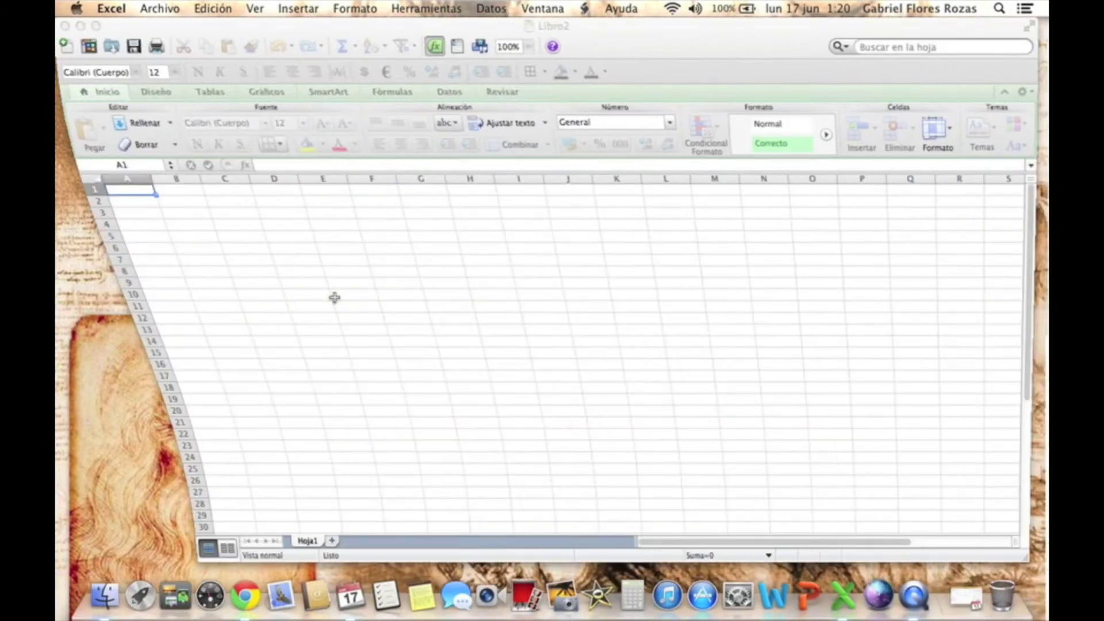
pyautogui.click(65, 26)
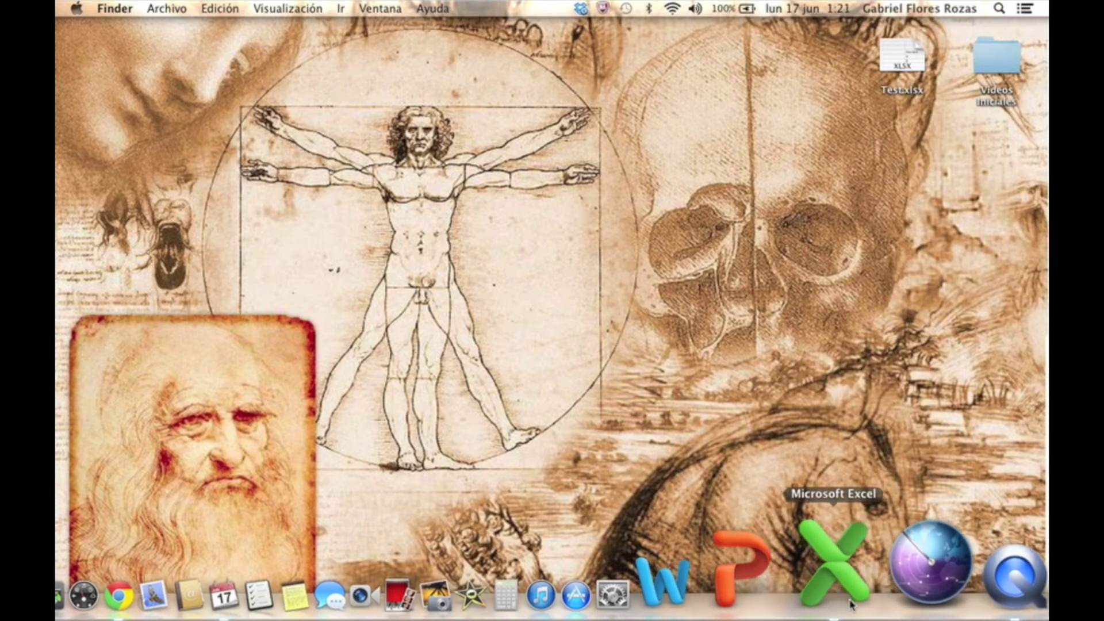
pyautogui.click(853, 617)
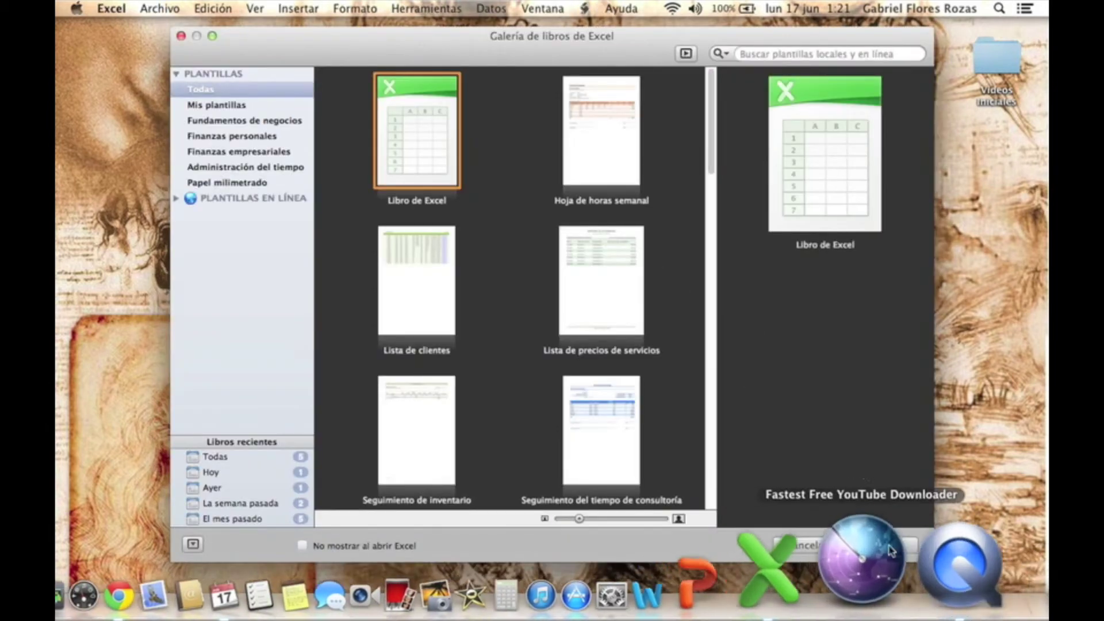
# Step: Create Libro4 from the Libro de Excel template and open the Archivo menu
pyautogui.click(886, 544)
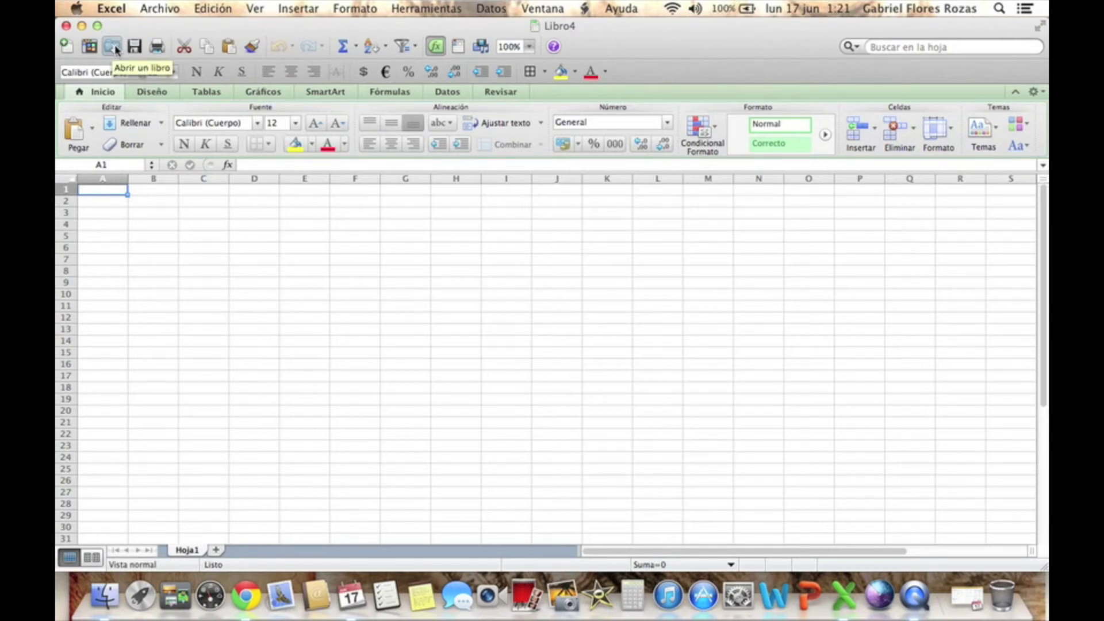
pyautogui.click(165, 10)
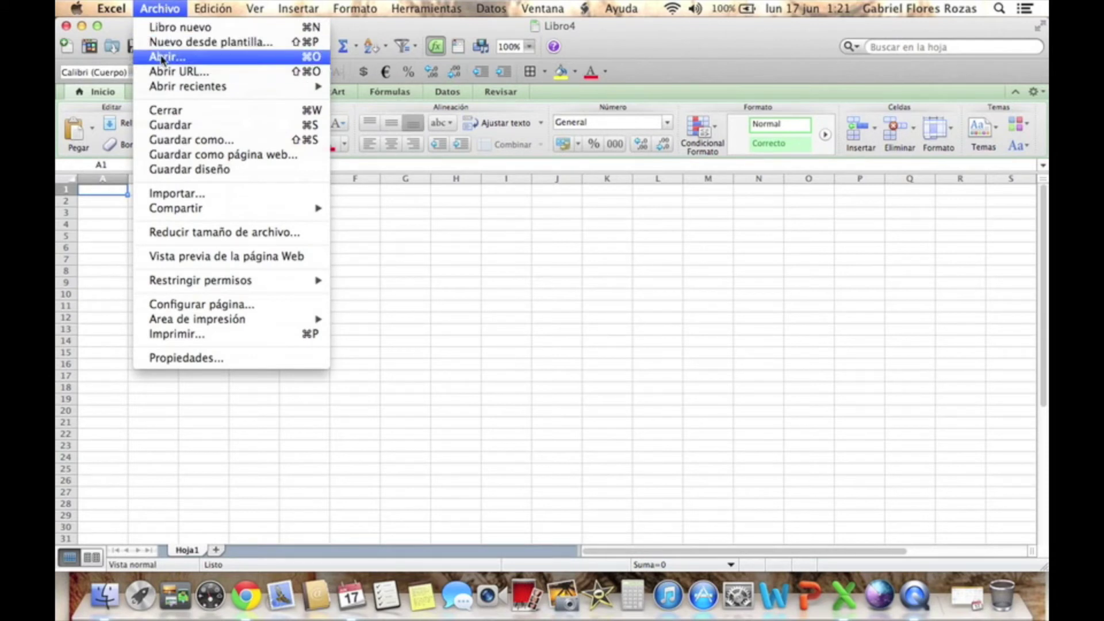
# Step: Open Test.xlsx from the Escritorio folder using Abrir
pyautogui.click(202, 58)
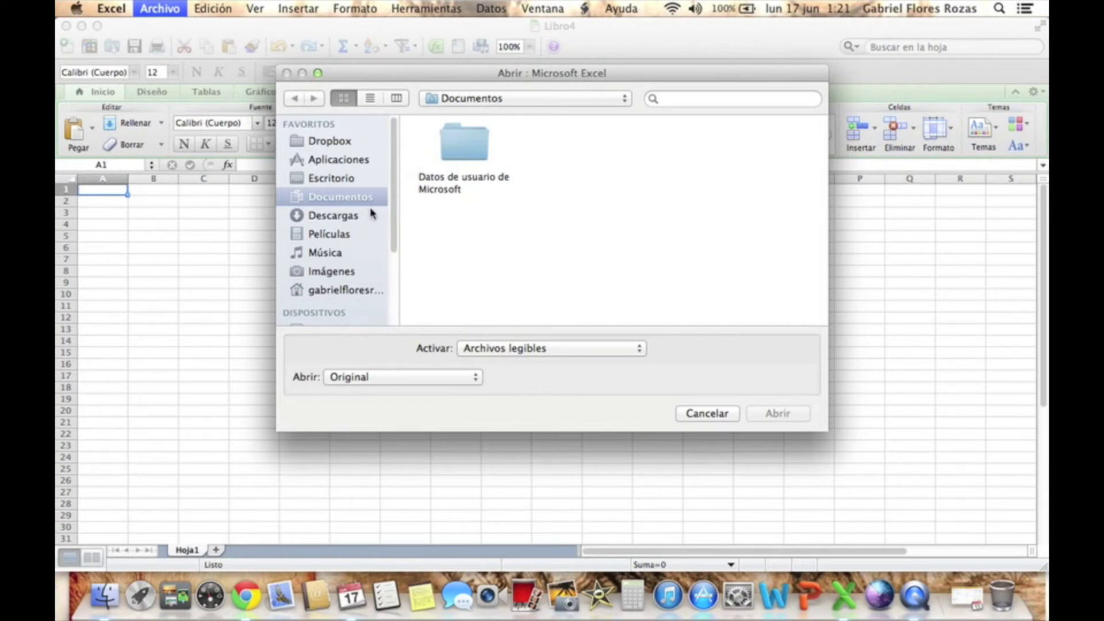
pyautogui.click(339, 178)
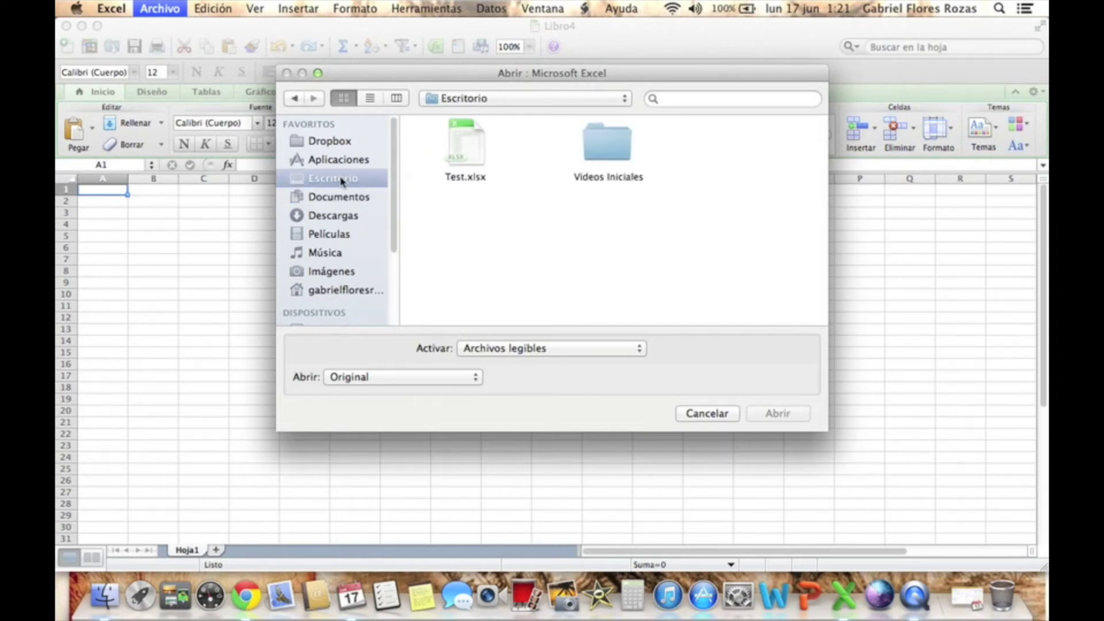
pyautogui.click(463, 139)
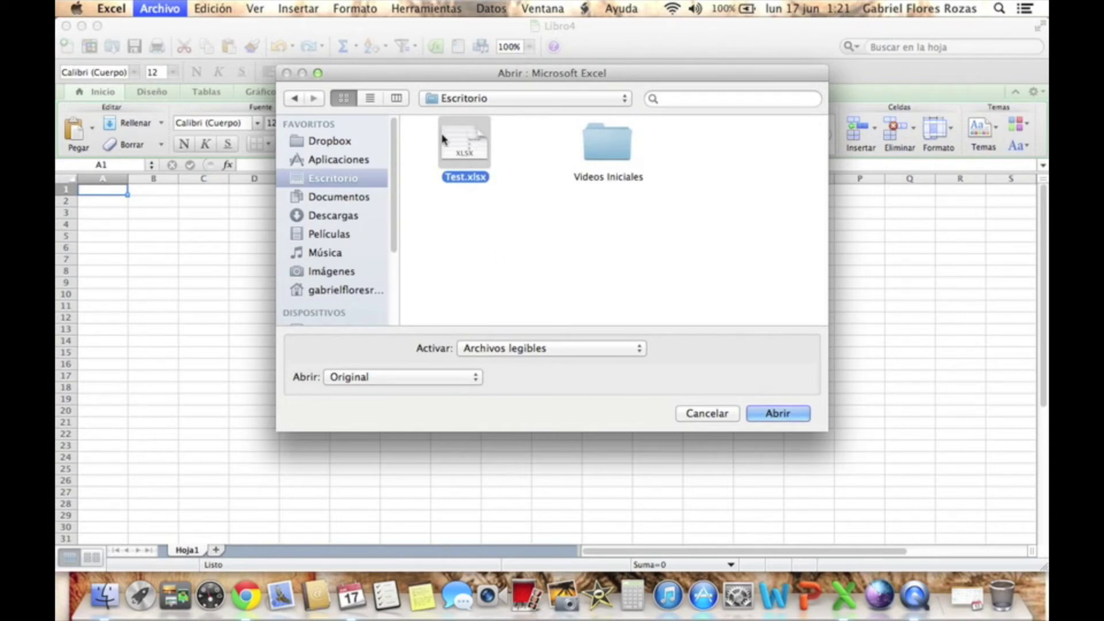
pyautogui.click(782, 414)
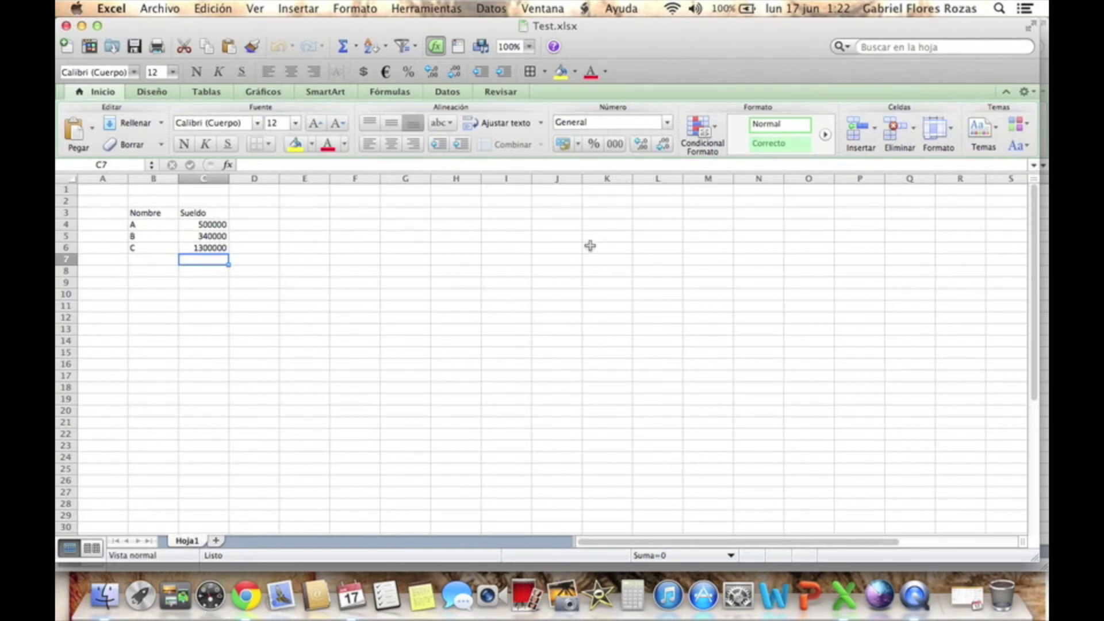
# Step: With Test.xlsx reopened, open the Excel application menu at the top of the screen
pyautogui.moveTo(656, 40); pyautogui.dragTo(656, 35)
pyautogui.click(111, 8)
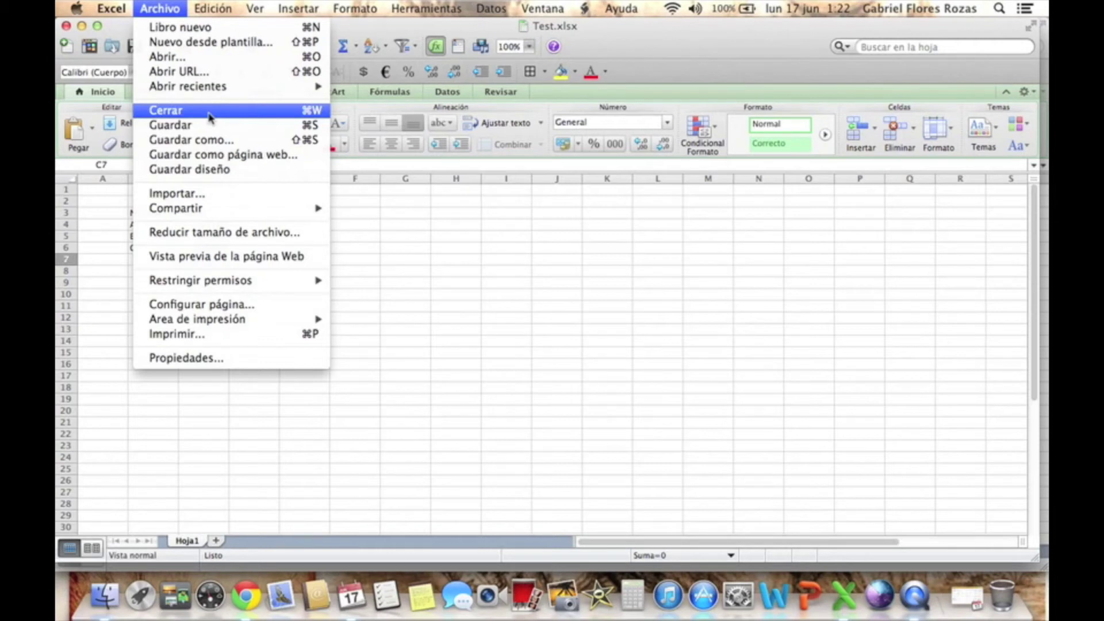
# Step: Dismiss the file menu and close the Test.xlsx and empty Libro4 workbook windows
pyautogui.click(646, 55)
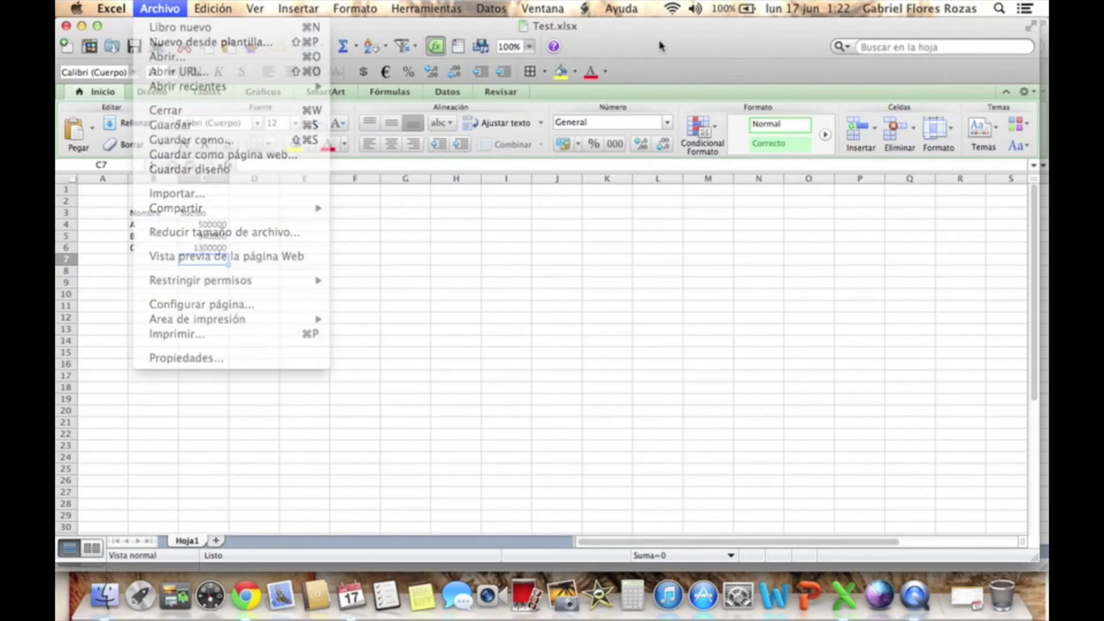
pyautogui.click(67, 26)
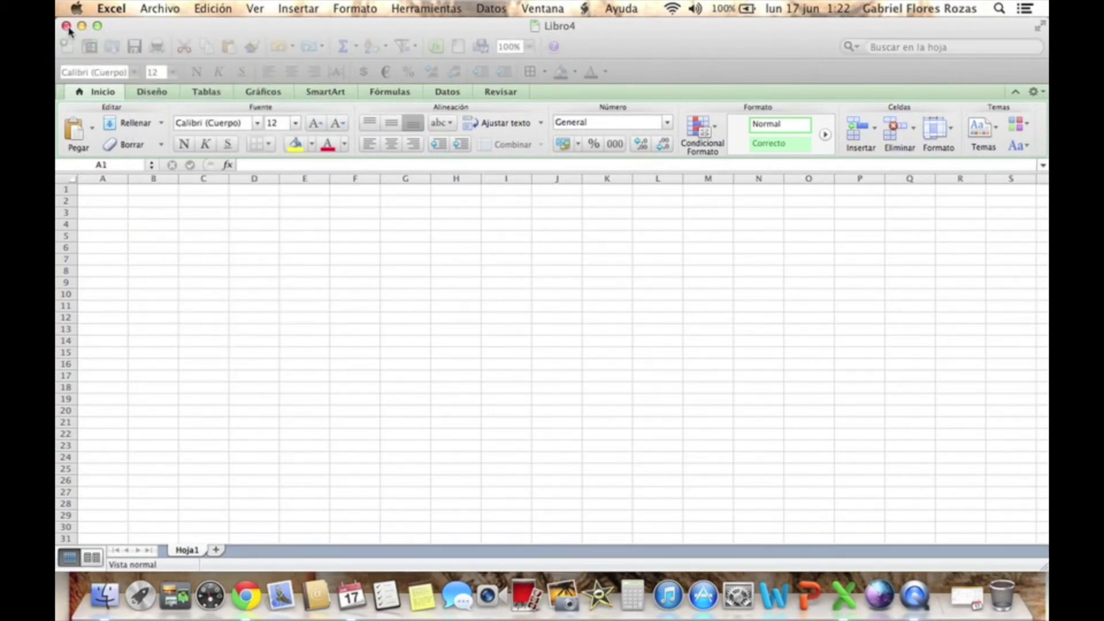
pyautogui.click(67, 27)
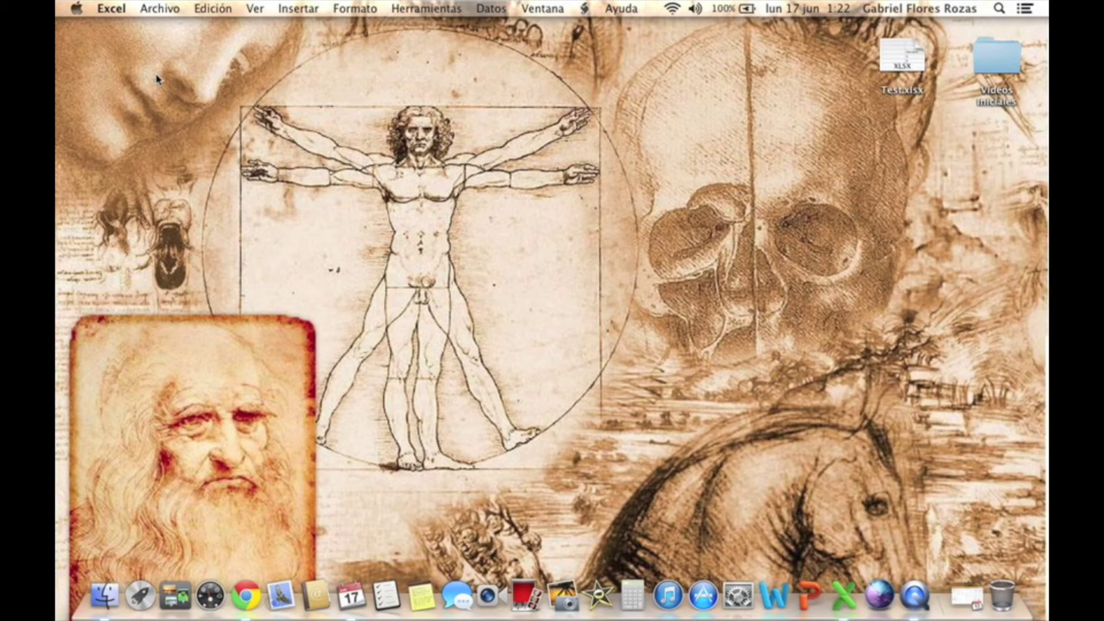
pyautogui.click(112, 9)
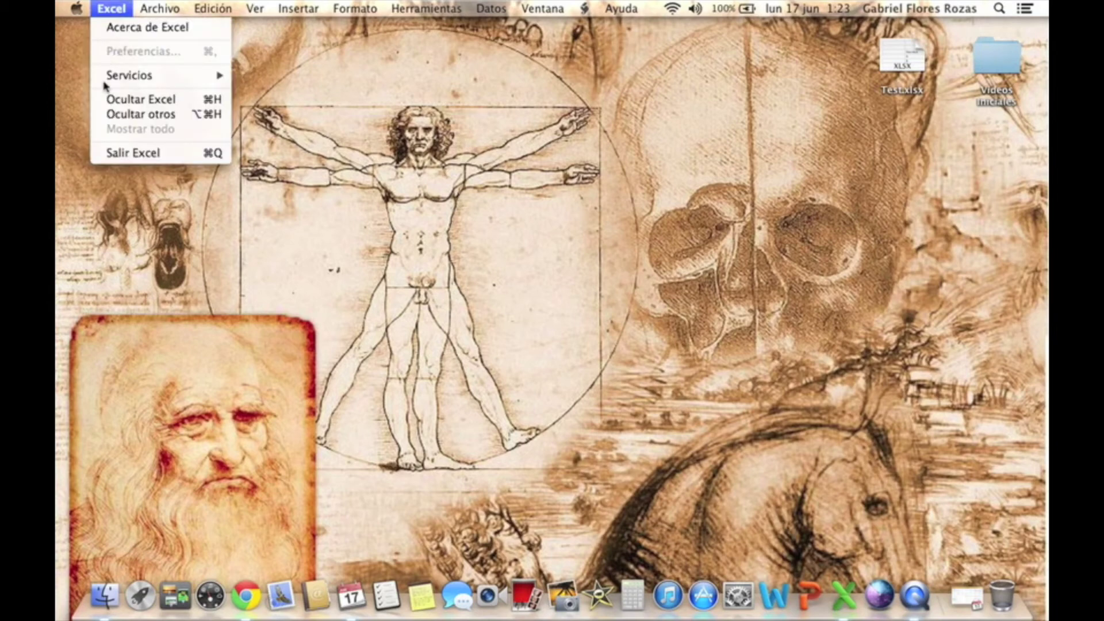
# Step: Quit Excel, relaunch it from the Dock, create a blank Libro1 workbook, and close it
pyautogui.click(126, 159)
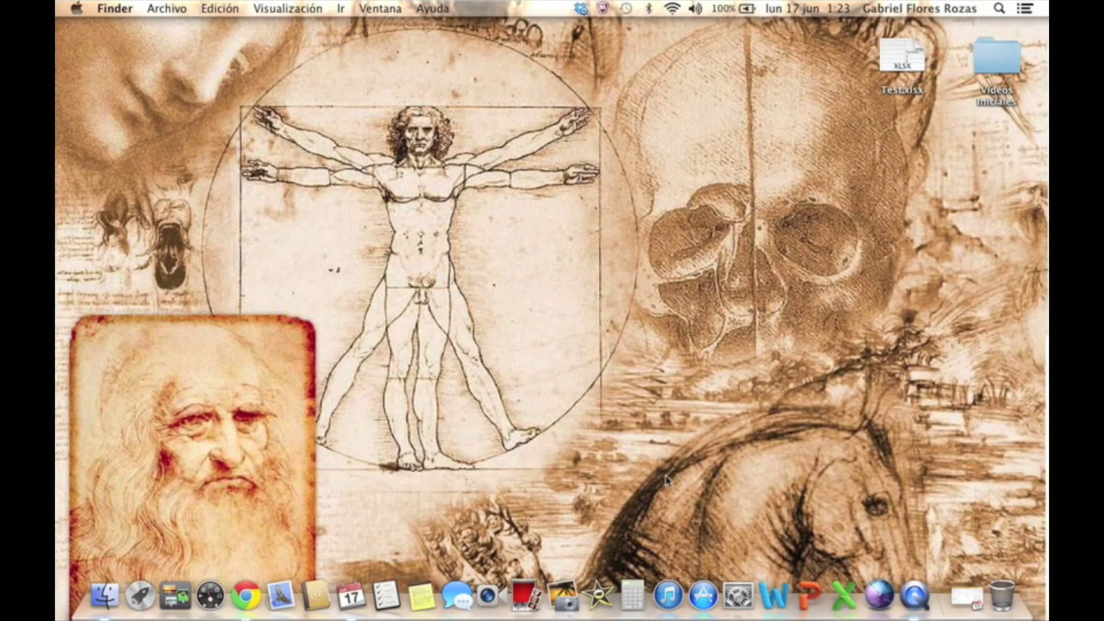
pyautogui.click(844, 564)
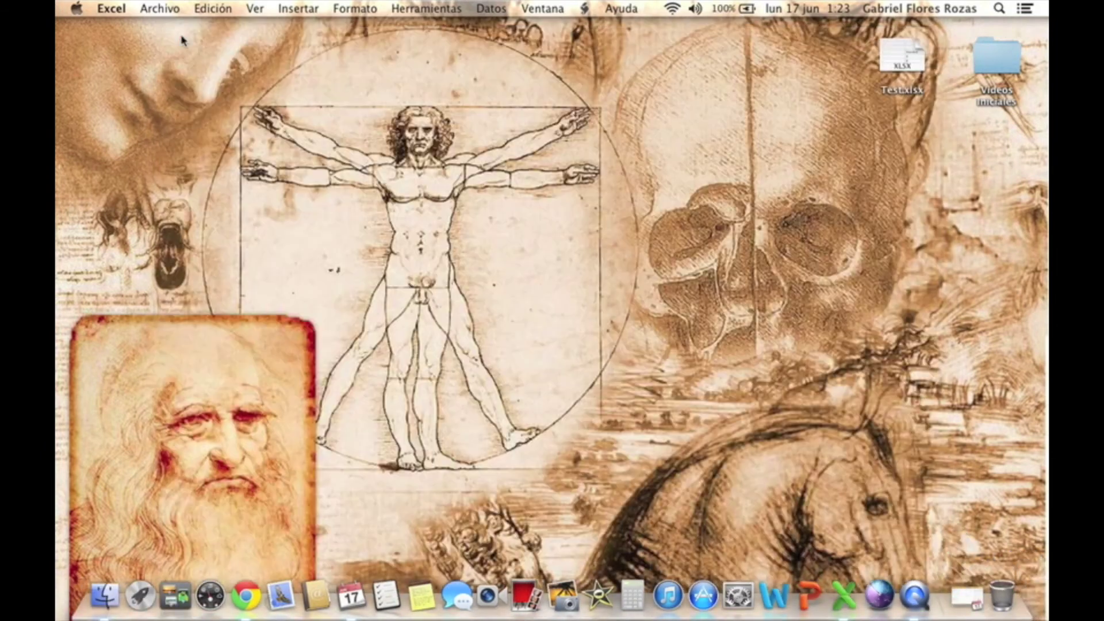
pyautogui.click(181, 36)
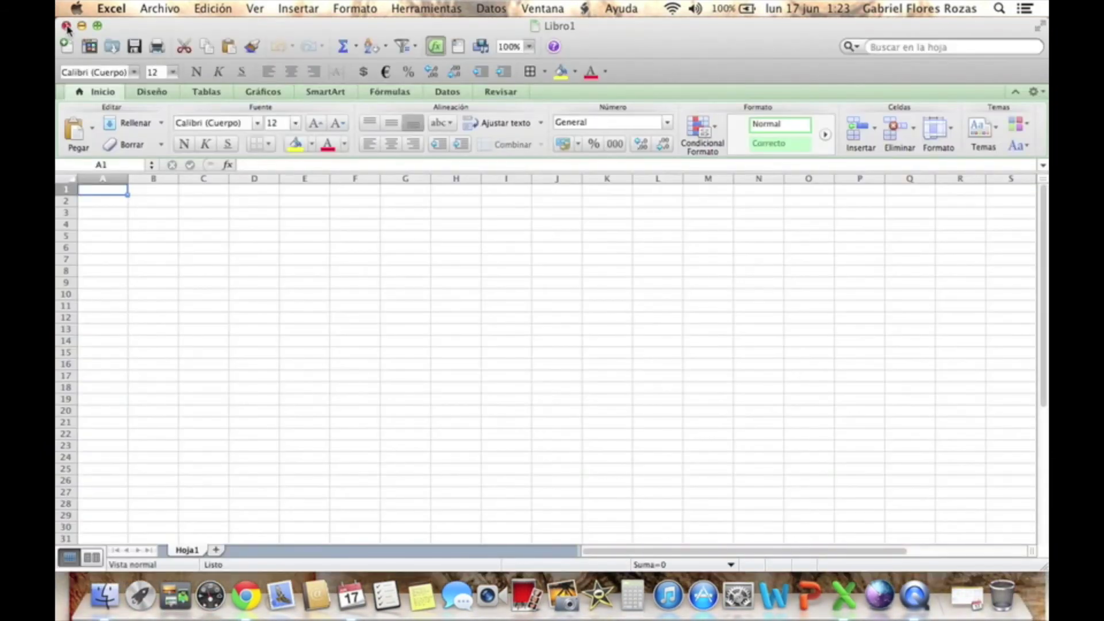
pyautogui.click(67, 27)
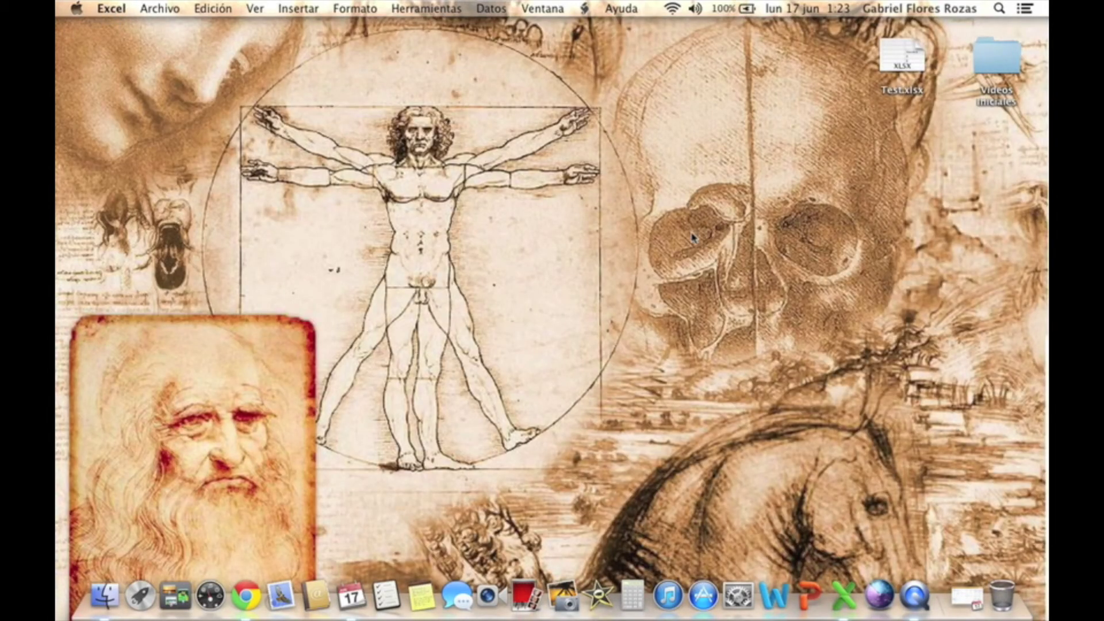
pyautogui.click(678, 212)
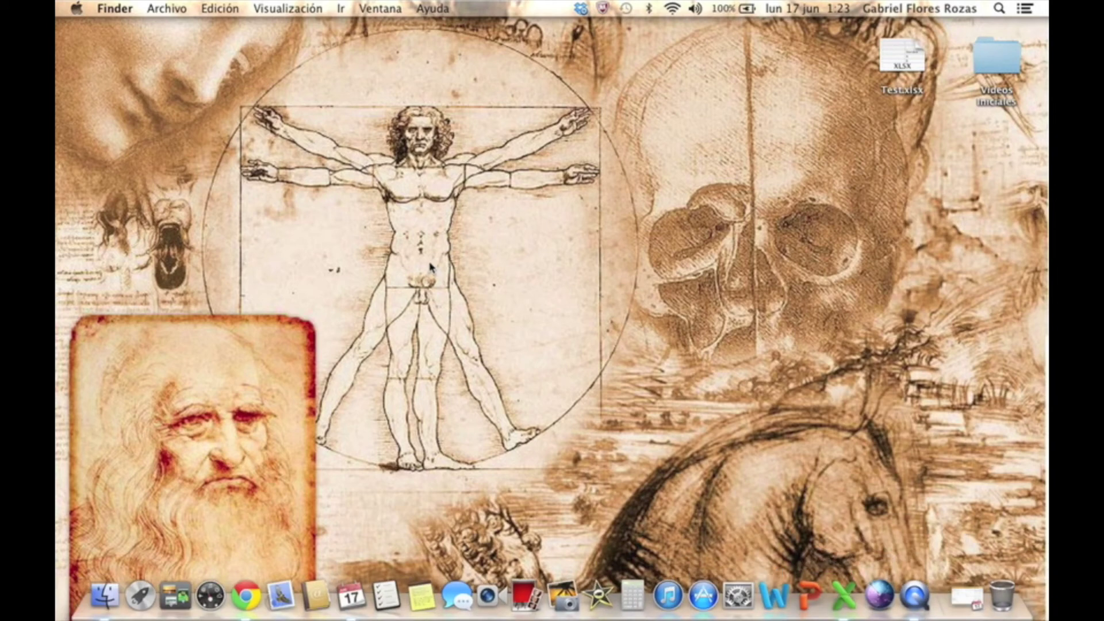
pyautogui.click(850, 583)
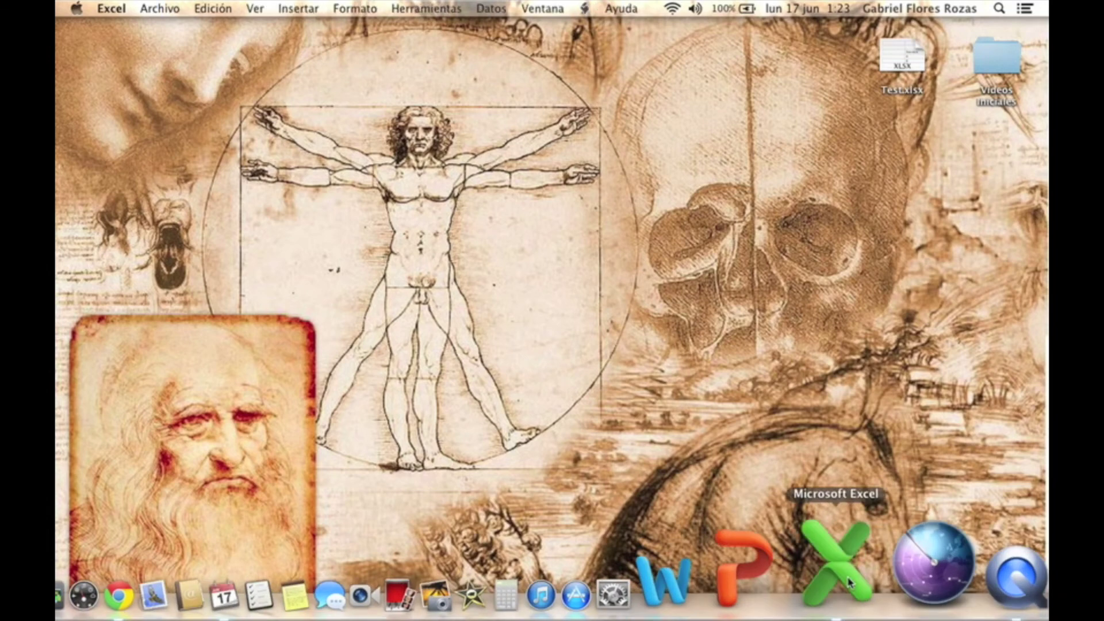
# Step: Close the new blank workbook, quit via Excel > Salir Excel, and show Excel's Dock context menu
pyautogui.click(182, 38)
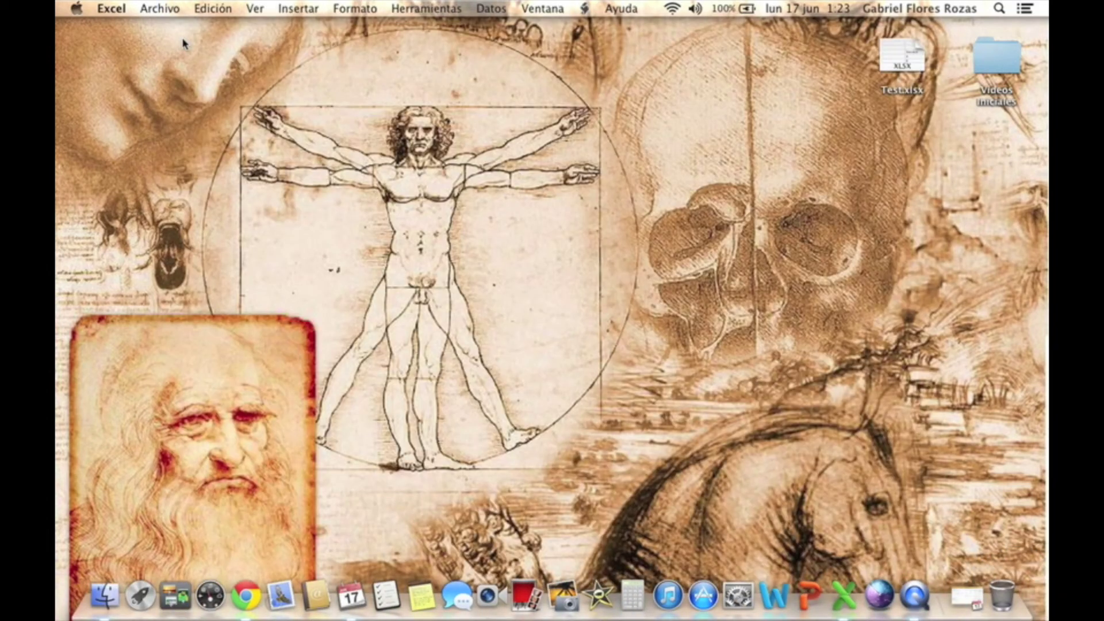
pyautogui.click(70, 23)
pyautogui.click(112, 11)
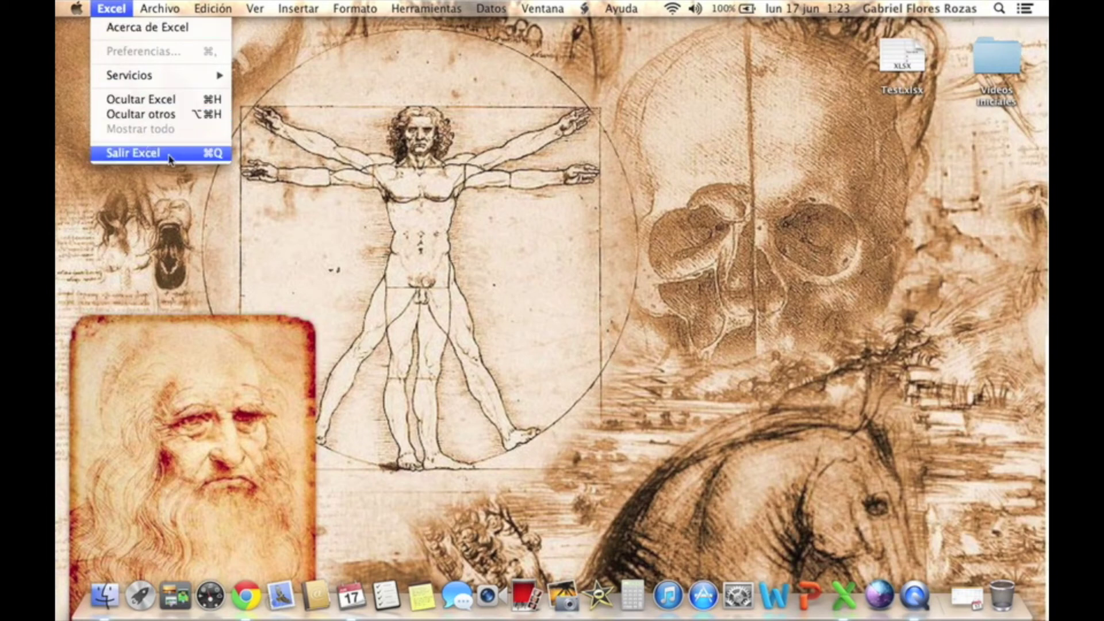
pyautogui.click(499, 182)
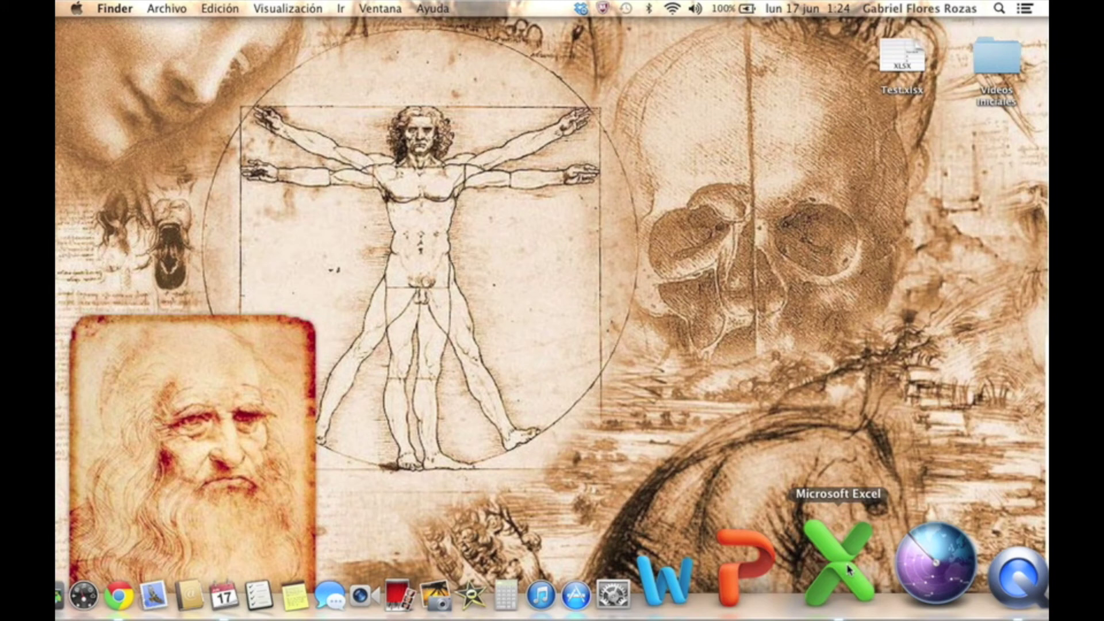
pyautogui.rightClick(849, 570)
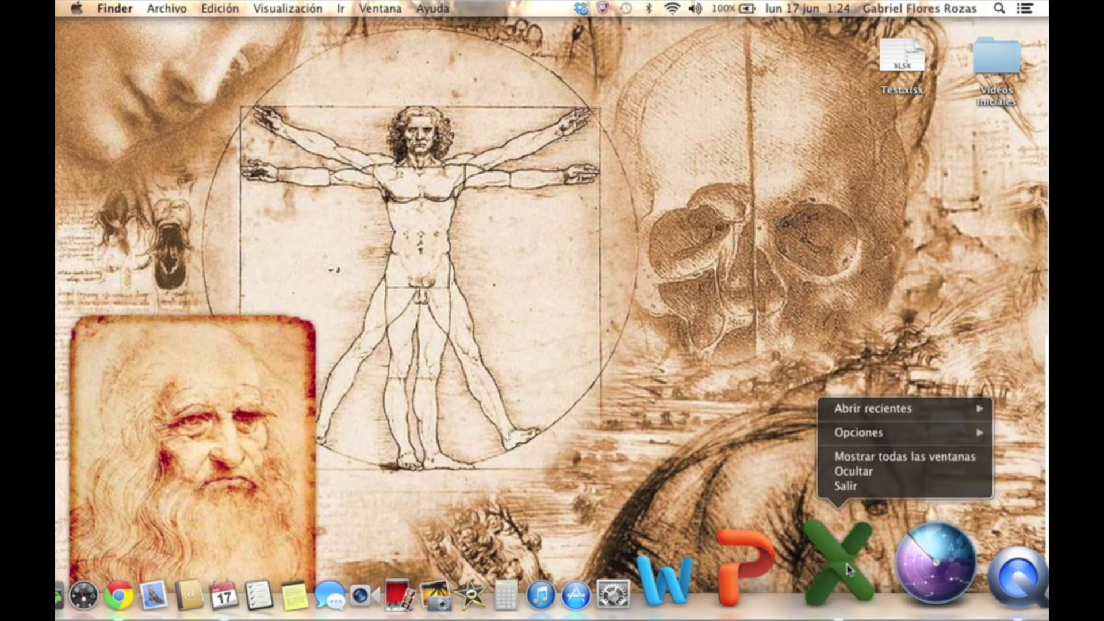
# Step: Quit Excel from its Dock menu, relaunch it to a blank Libro3 workbook, and close Libro3
pyautogui.click(886, 221)
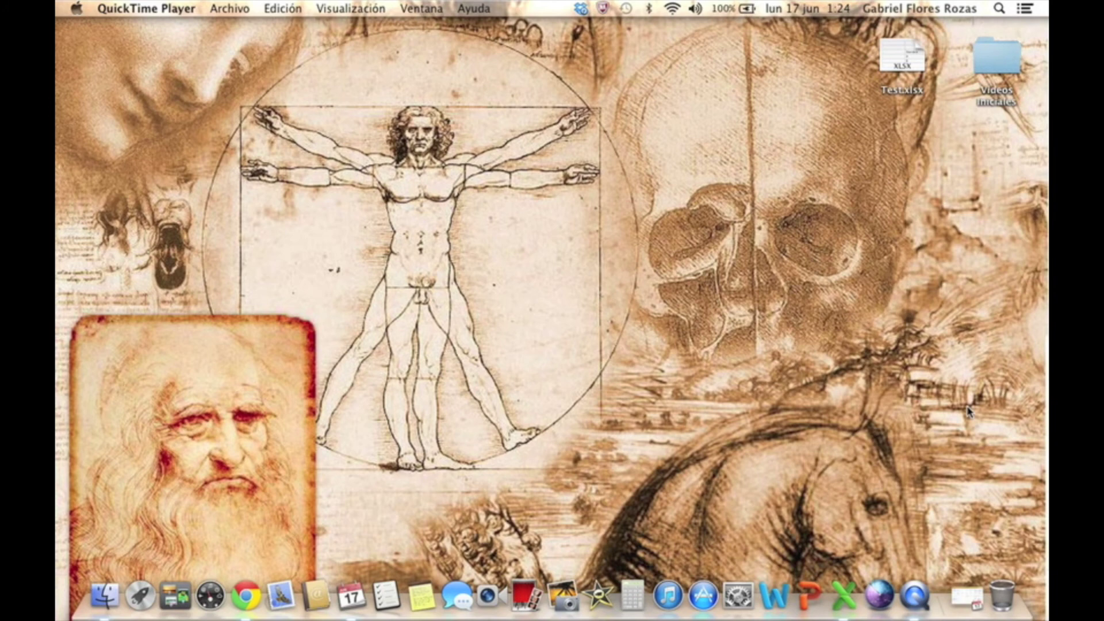
pyautogui.rightClick(845, 569)
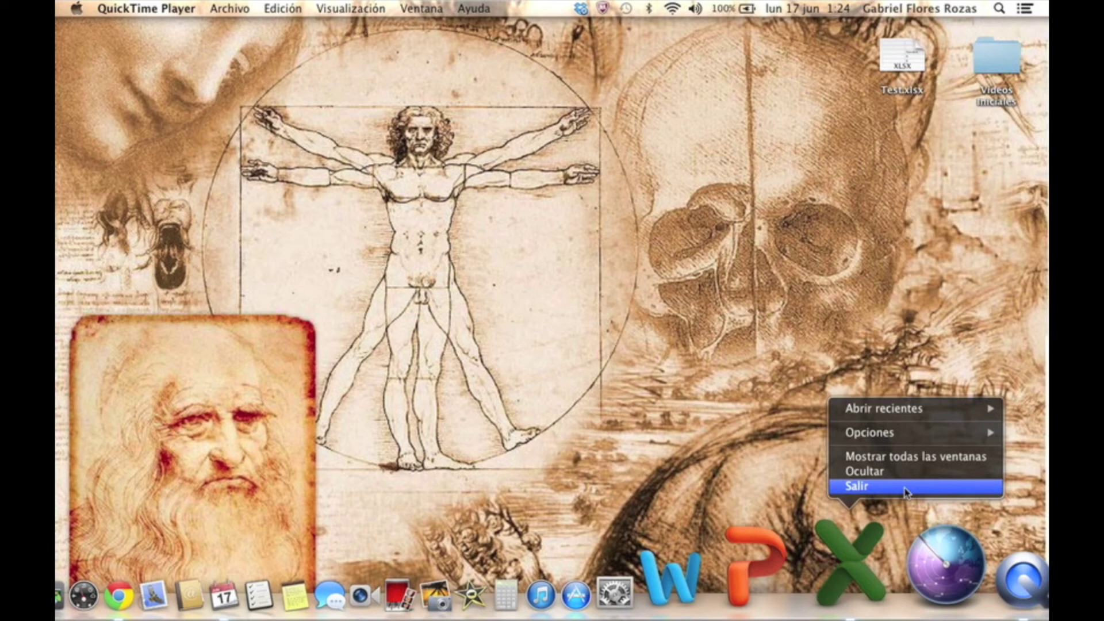
pyautogui.click(905, 488)
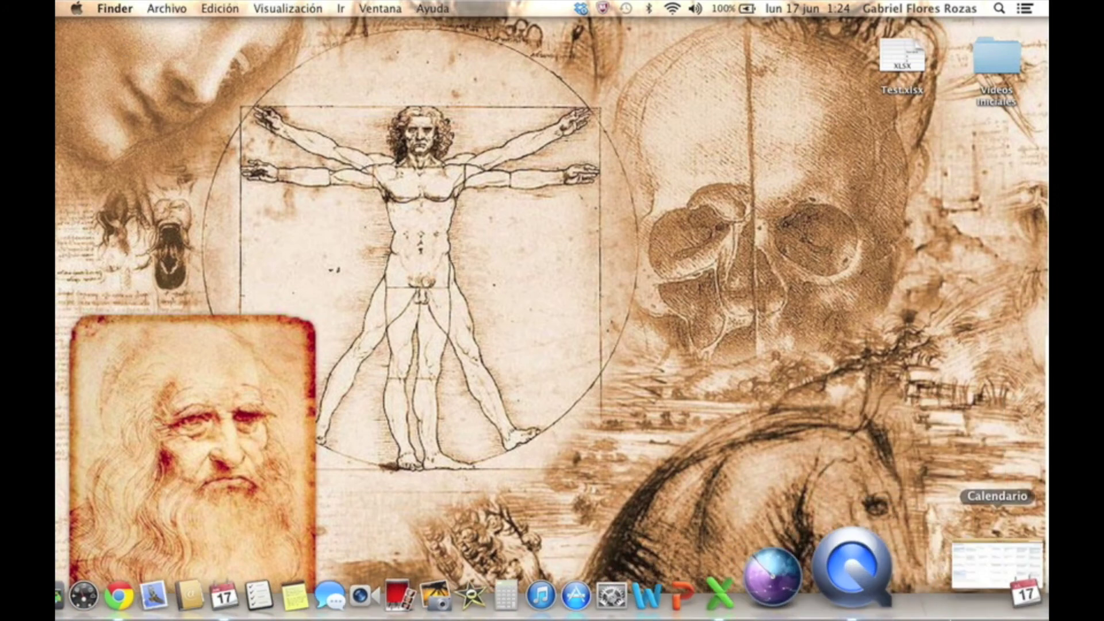
pyautogui.click(846, 570)
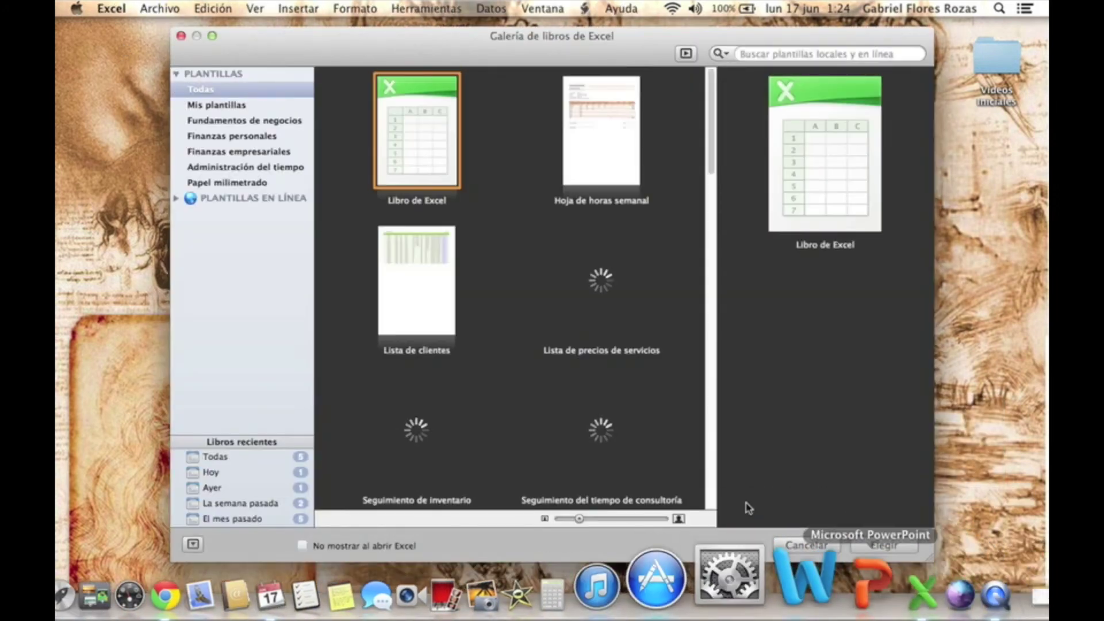
pyautogui.press('Return')
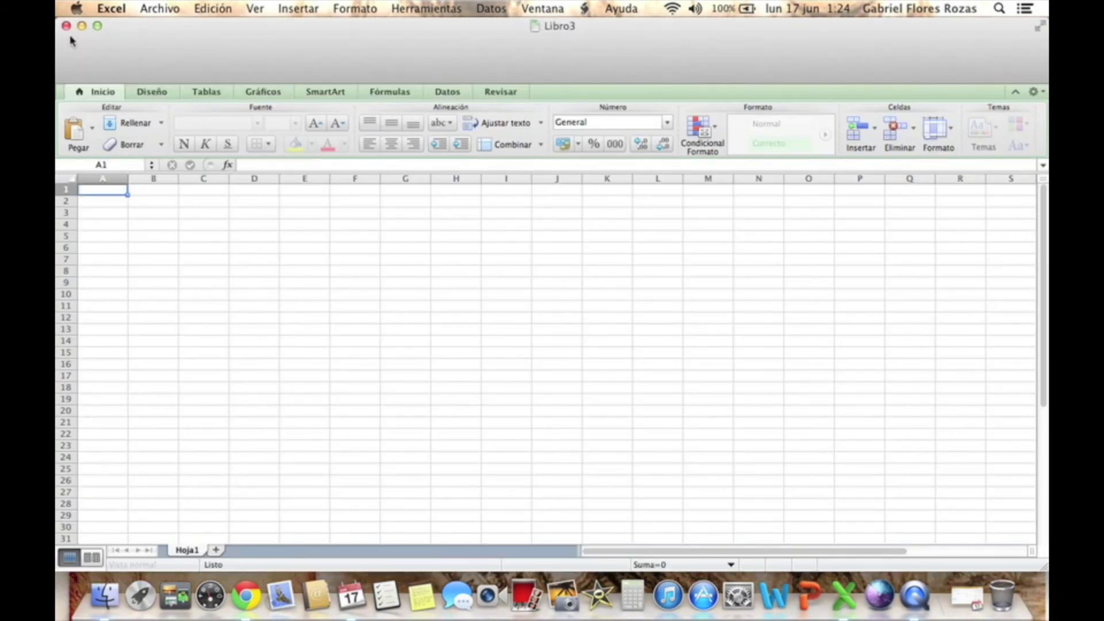
pyautogui.click(66, 26)
# Step: Quit Excel again via its Dock menu's Salir, then open the Apple menu
pyautogui.click(111, 8)
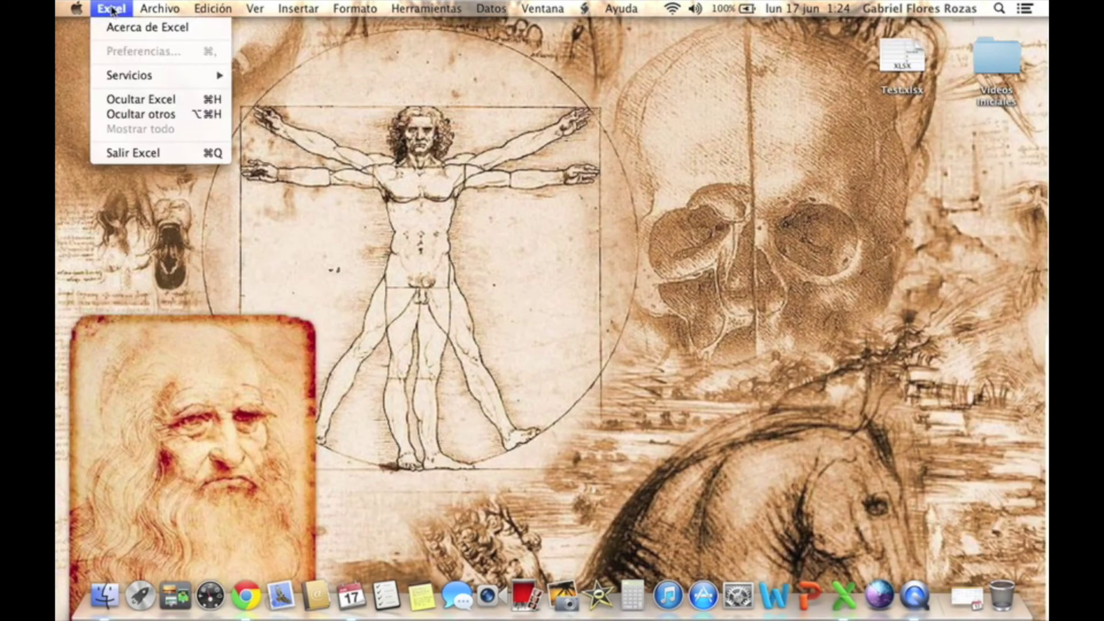
pyautogui.click(770, 348)
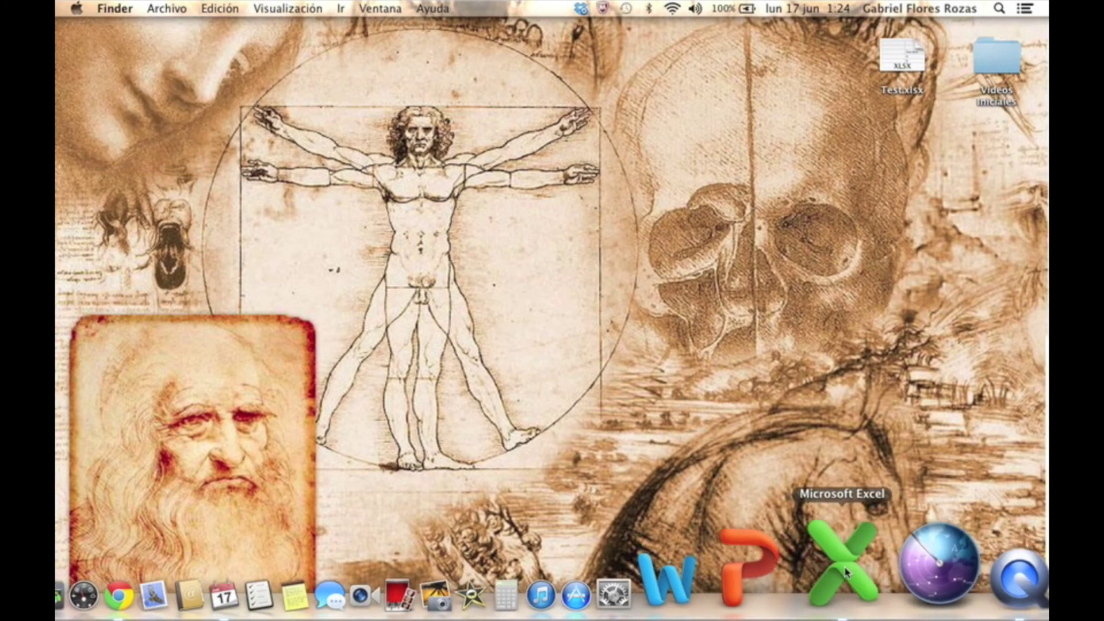
pyautogui.rightClick(846, 571)
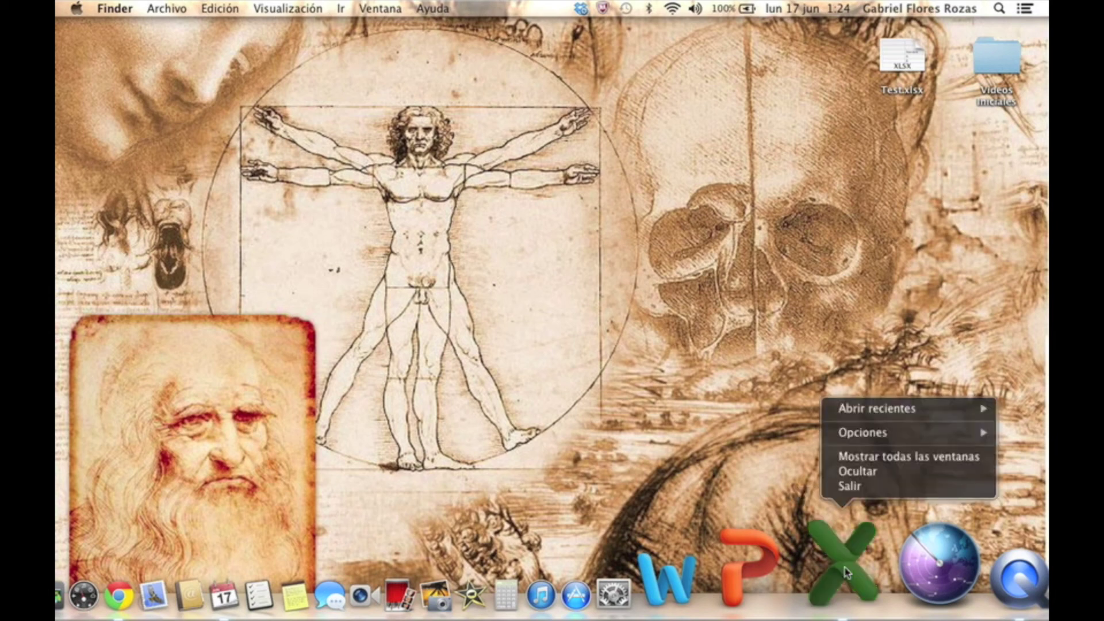
pyautogui.click(910, 492)
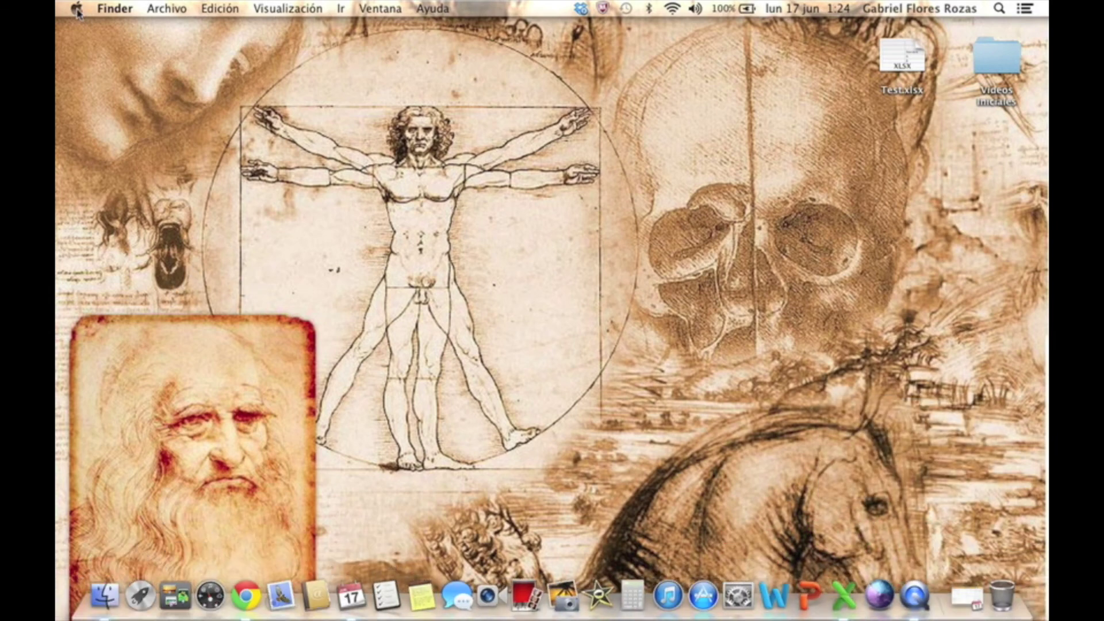
pyautogui.click(78, 11)
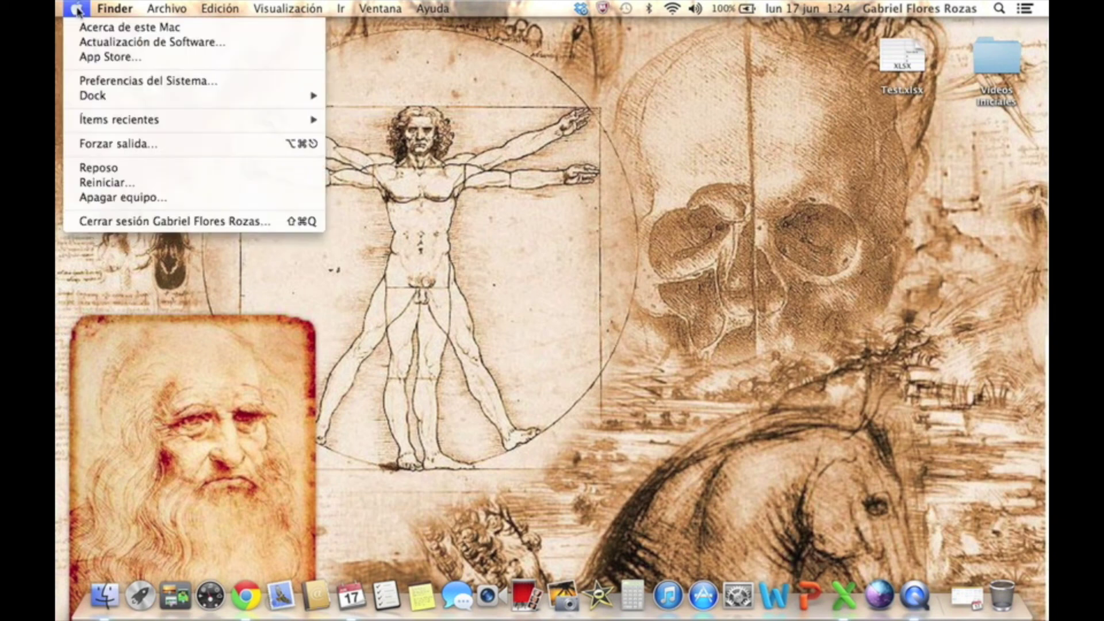
# Step: Open Forzar salida and force quit Microsoft Excel
pyautogui.click(126, 144)
pyautogui.moveTo(578, 108); pyautogui.dragTo(414, 101)
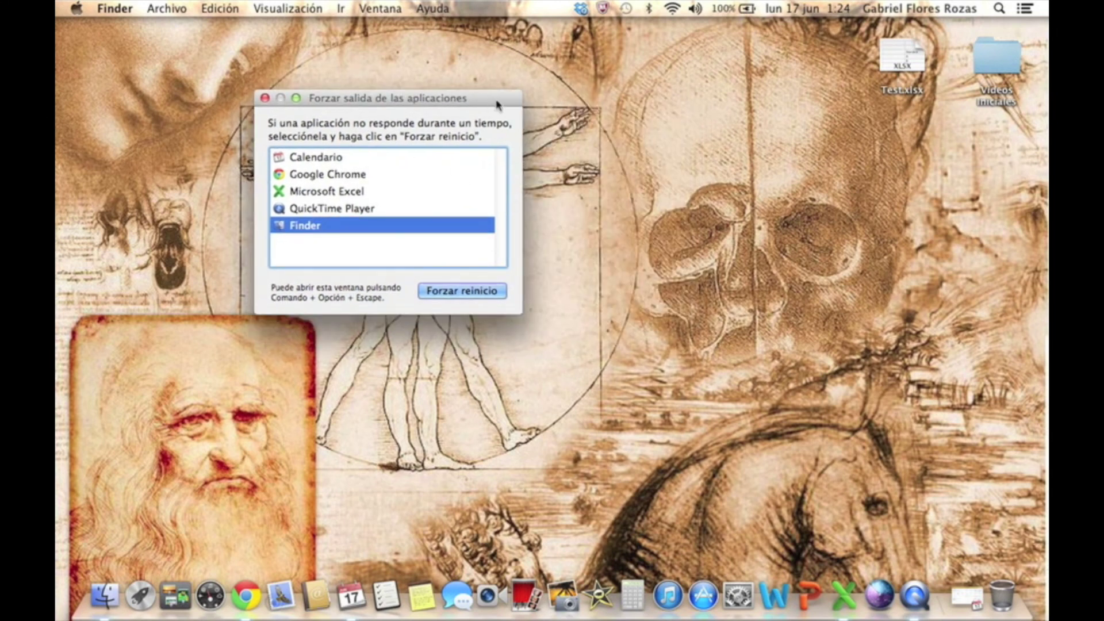
pyautogui.click(331, 194)
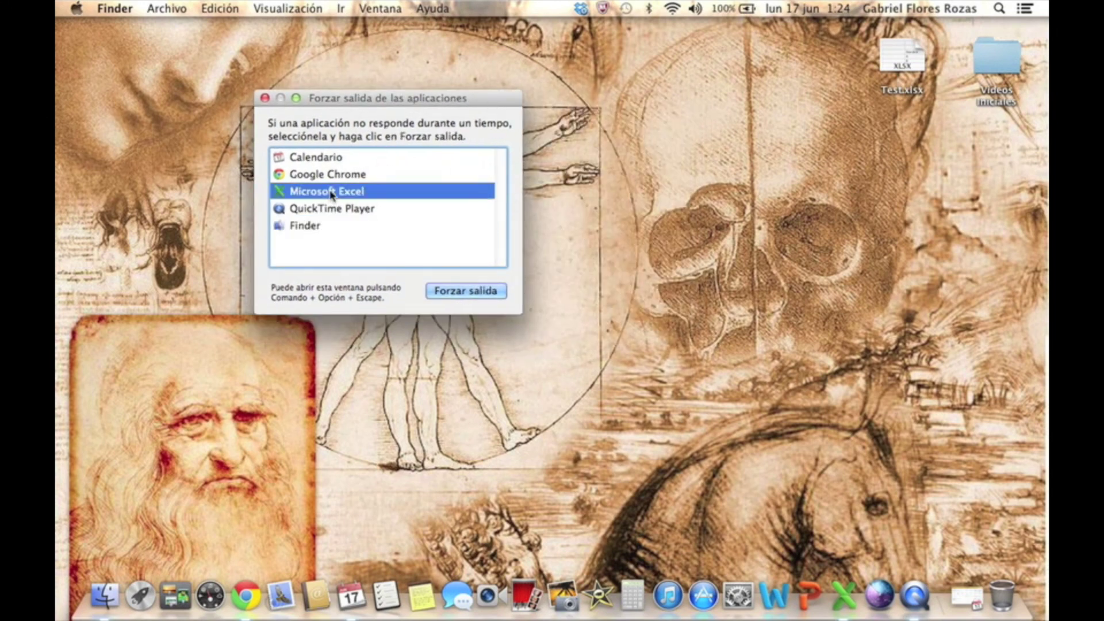
pyautogui.click(459, 292)
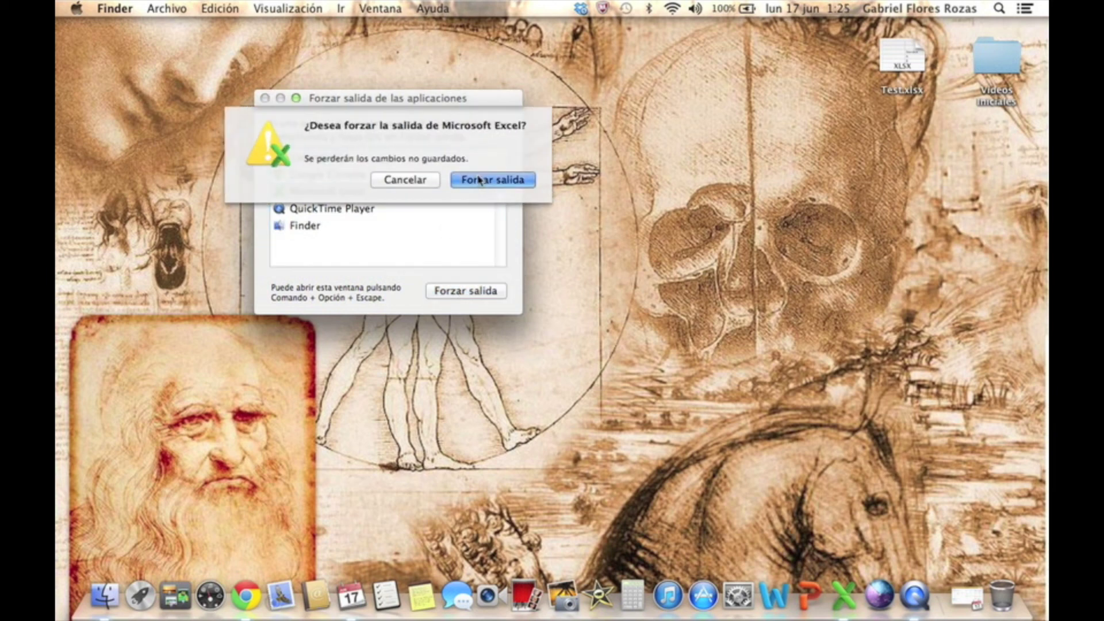
pyautogui.click(479, 180)
# Step: Force quit Calendario and Google Chrome, then close the Forzar salida window
pyautogui.click(320, 158)
pyautogui.click(466, 291)
pyautogui.click(486, 179)
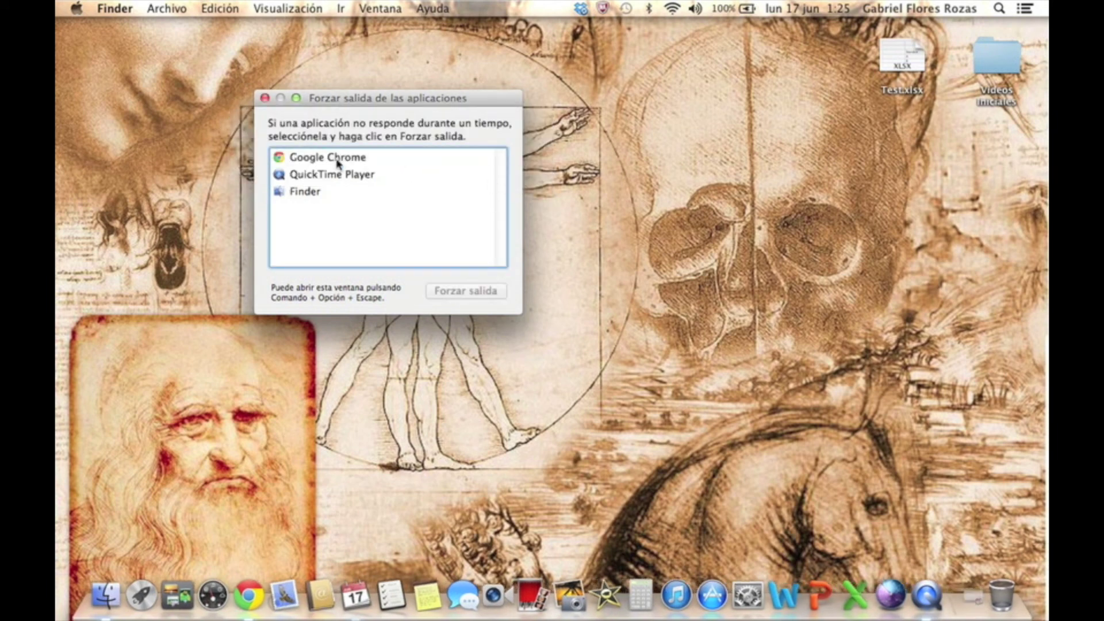
pyautogui.click(339, 158)
pyautogui.click(466, 290)
pyautogui.click(486, 179)
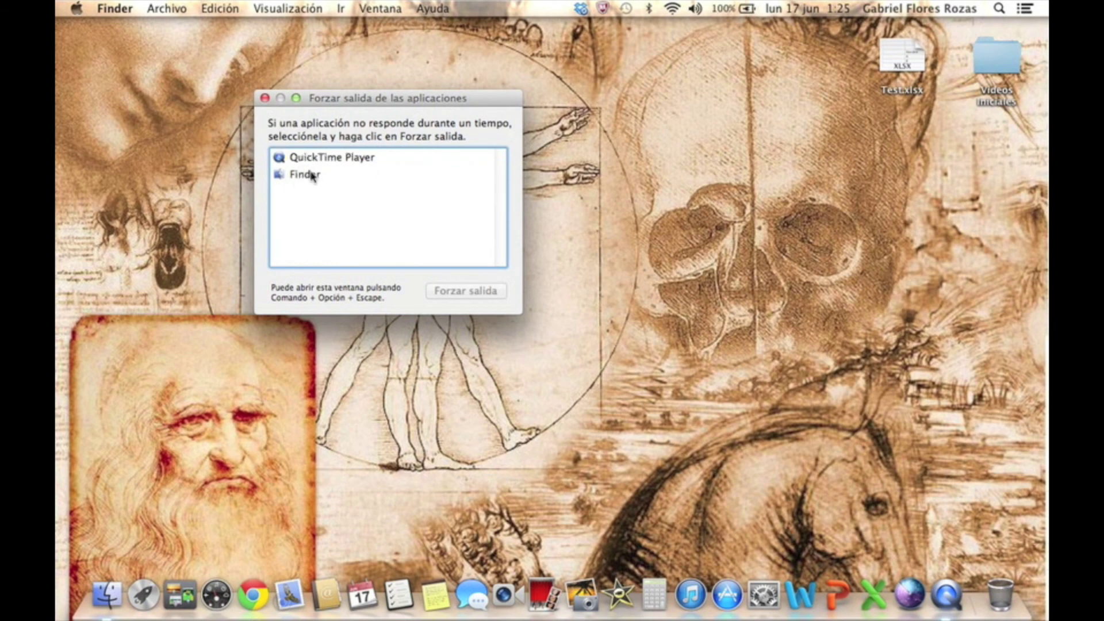
pyautogui.click(312, 176)
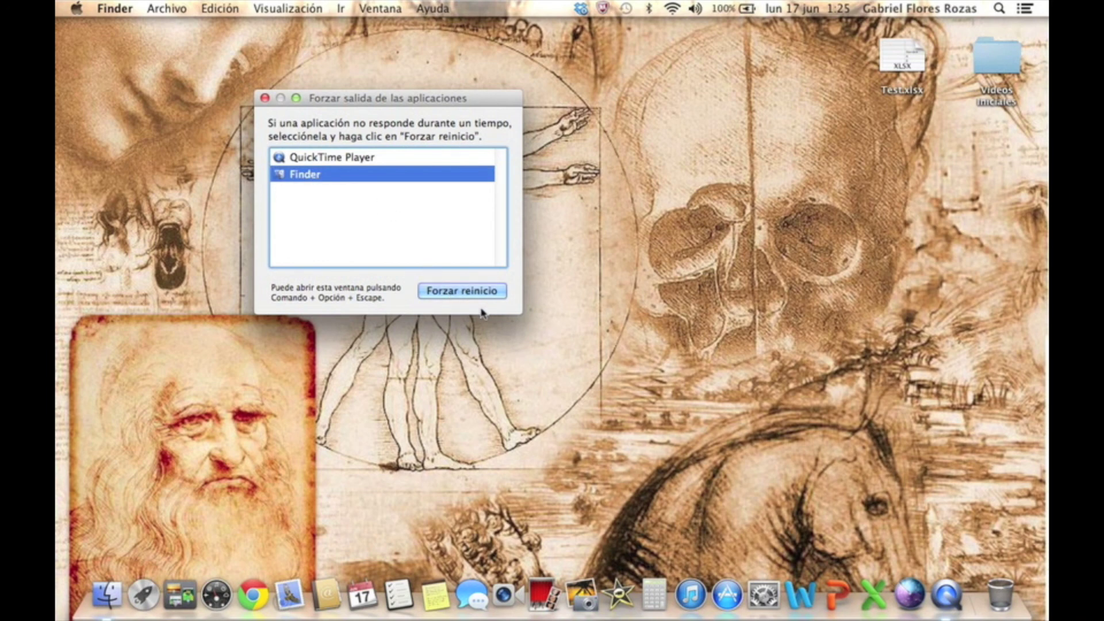
pyautogui.click(265, 98)
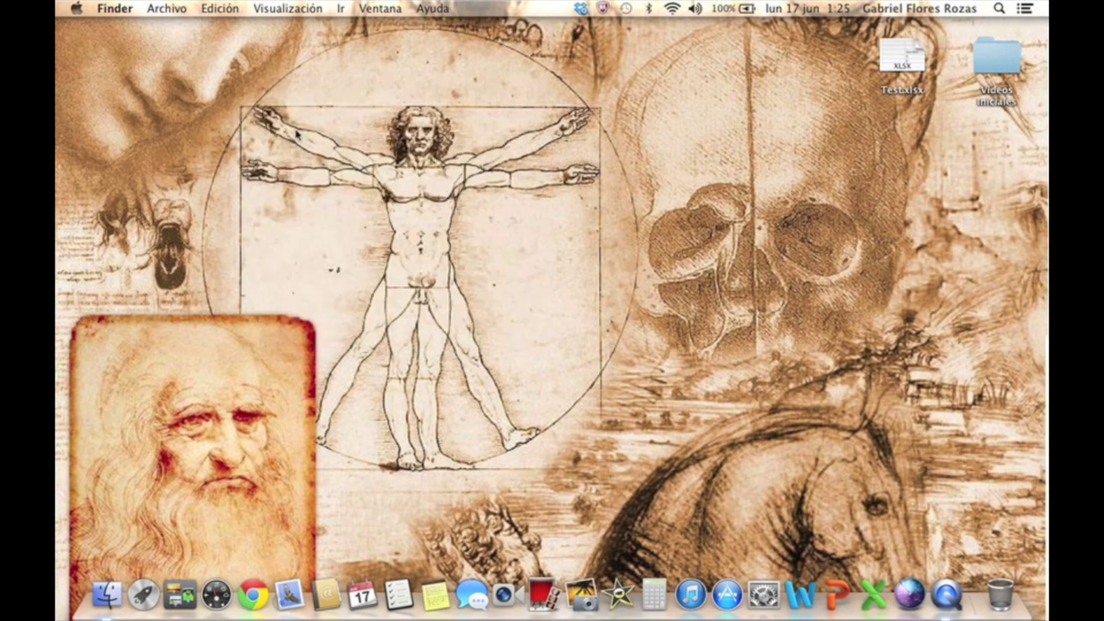